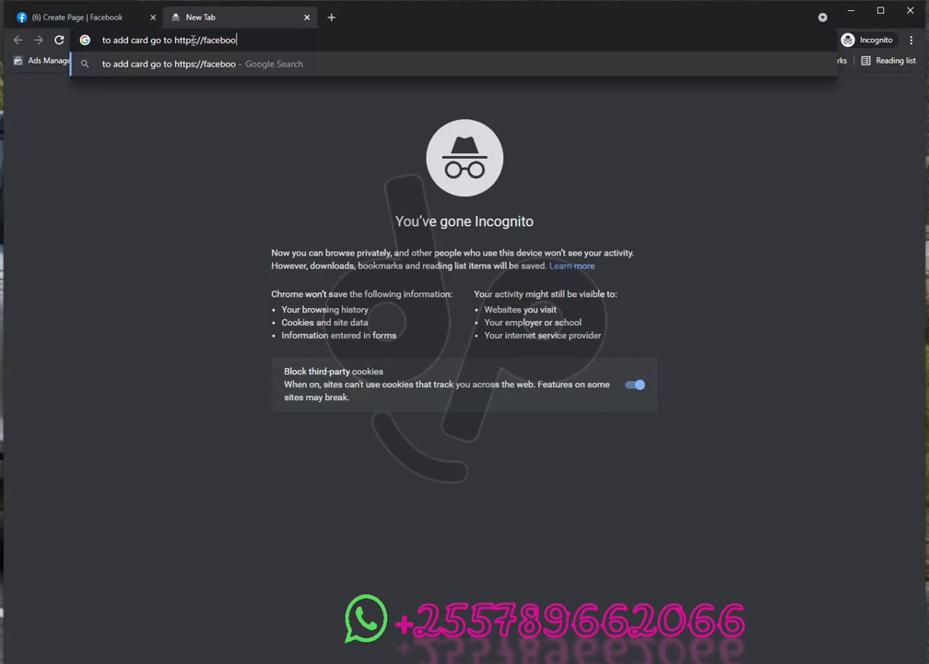
text(m)
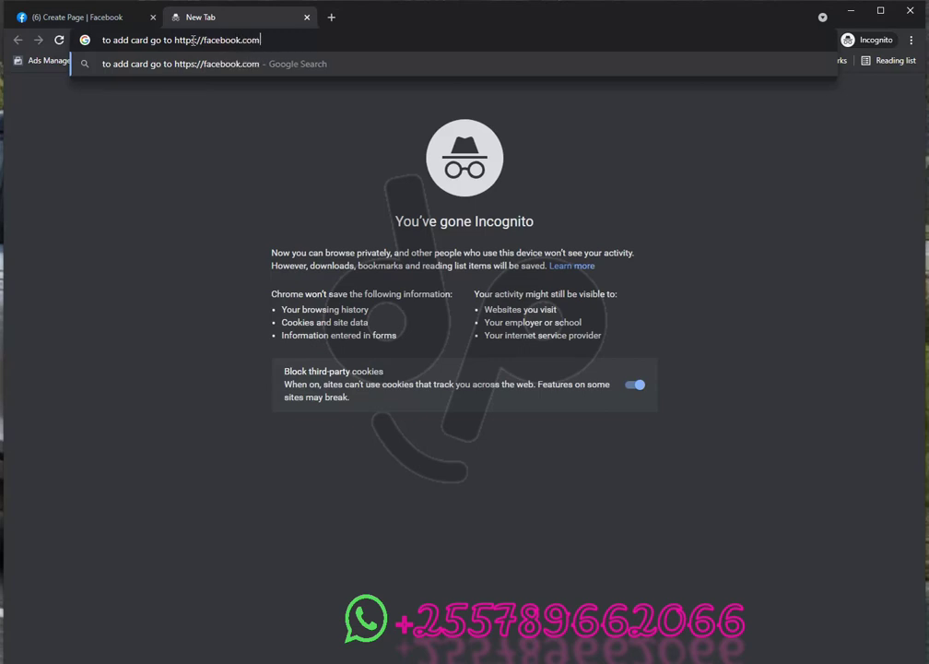
text(/ads)
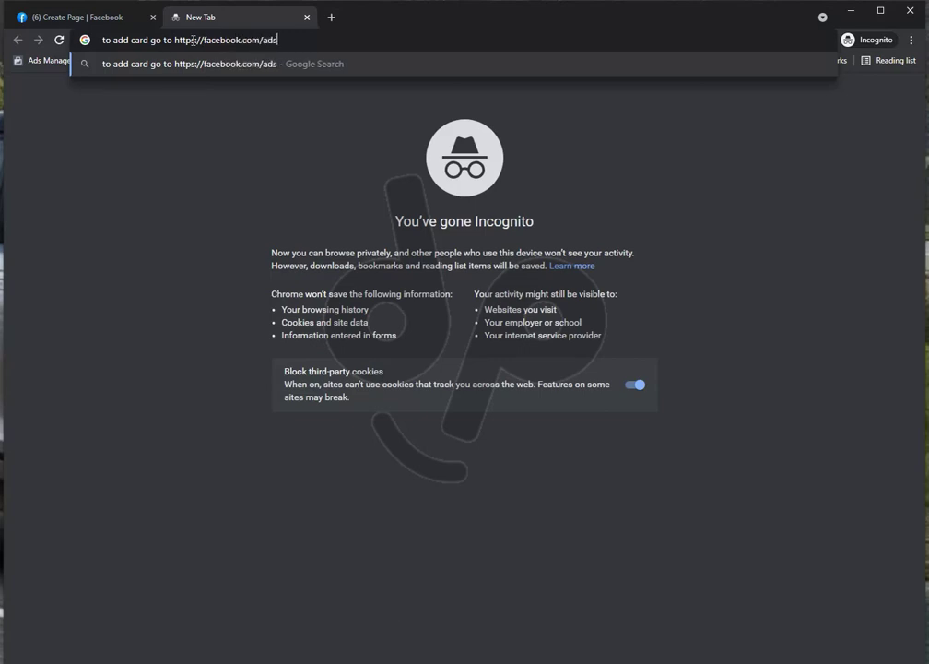
text(manager/pages)
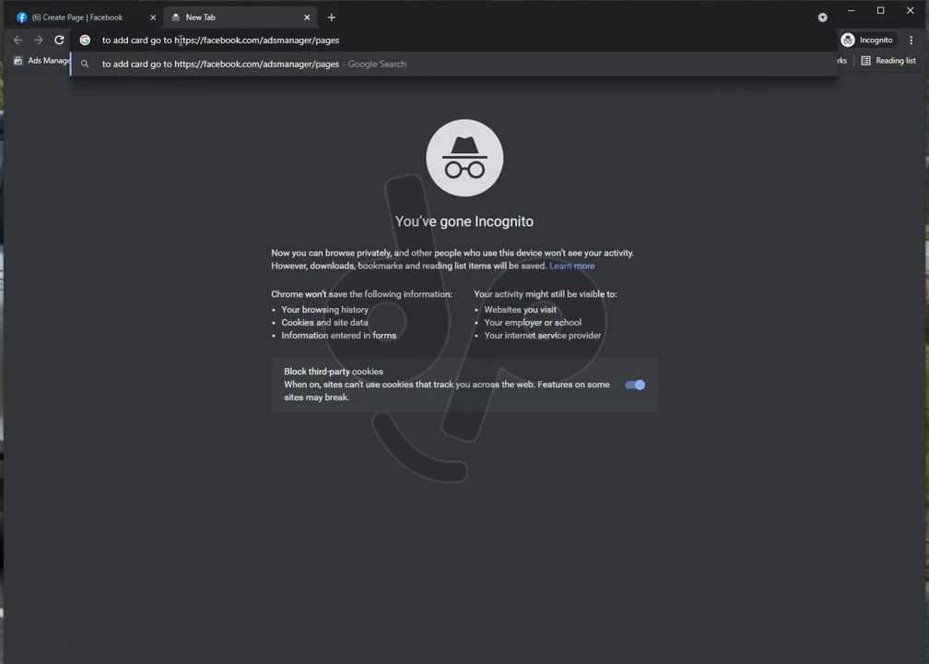
drag(175, 40, 97, 44)
key(BackSpace)
key(Return)
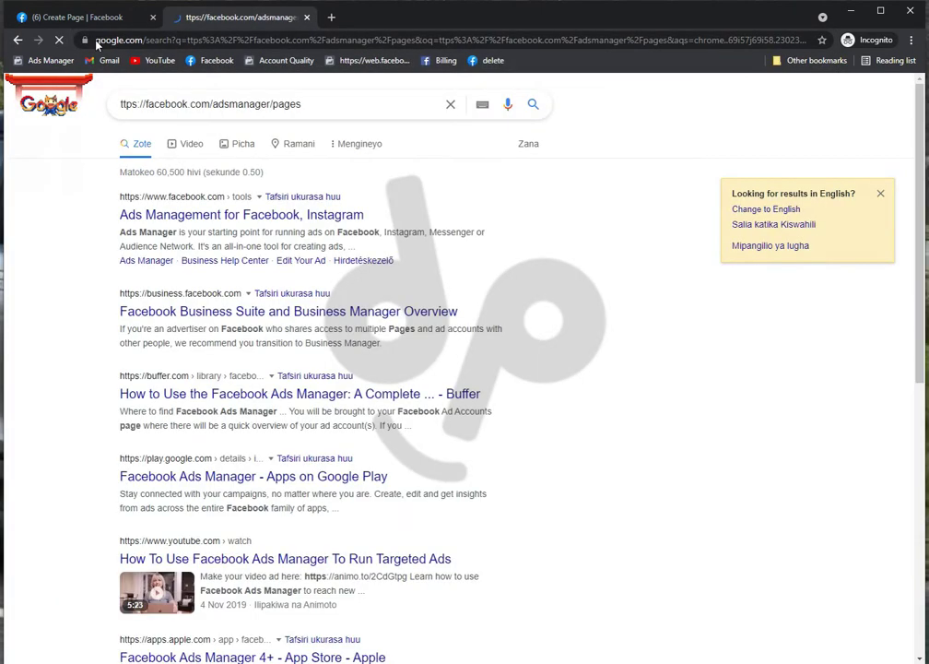
triple_click(189, 104)
right_click(190, 105)
click(246, 142)
right_click(196, 41)
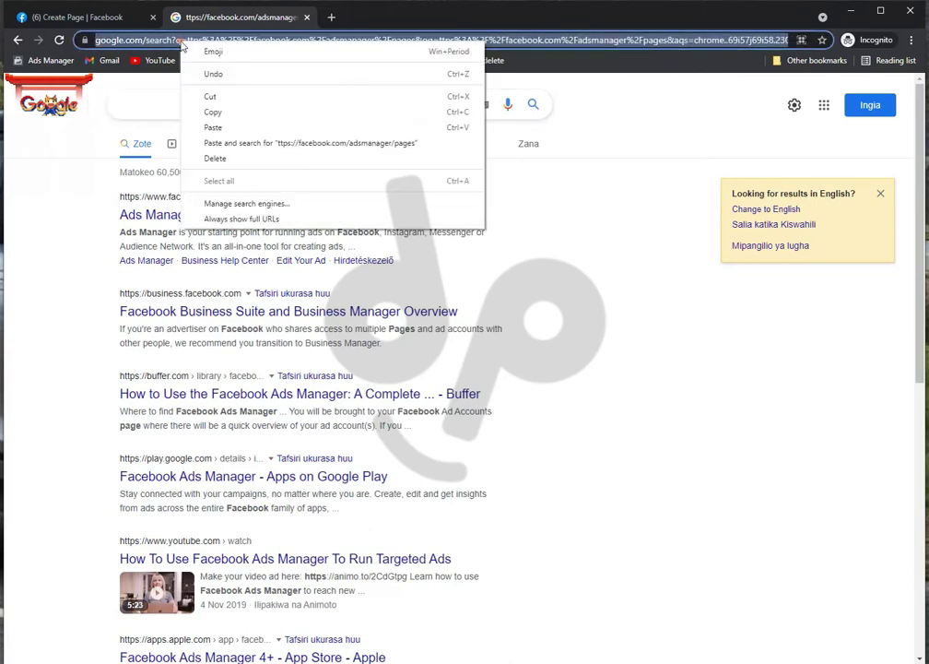
click(231, 126)
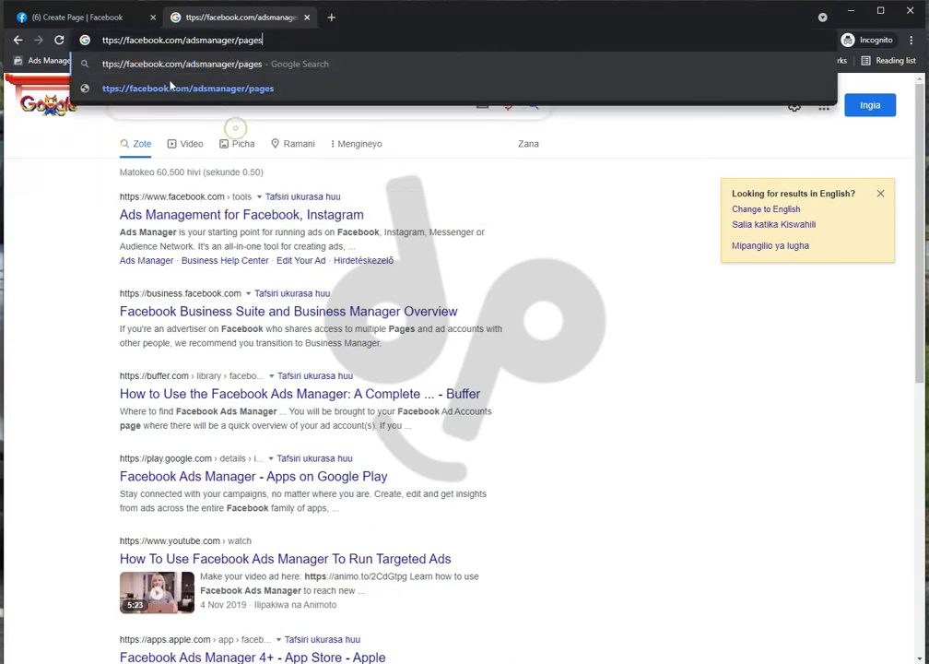
click(103, 40)
text(h)
key(Return)
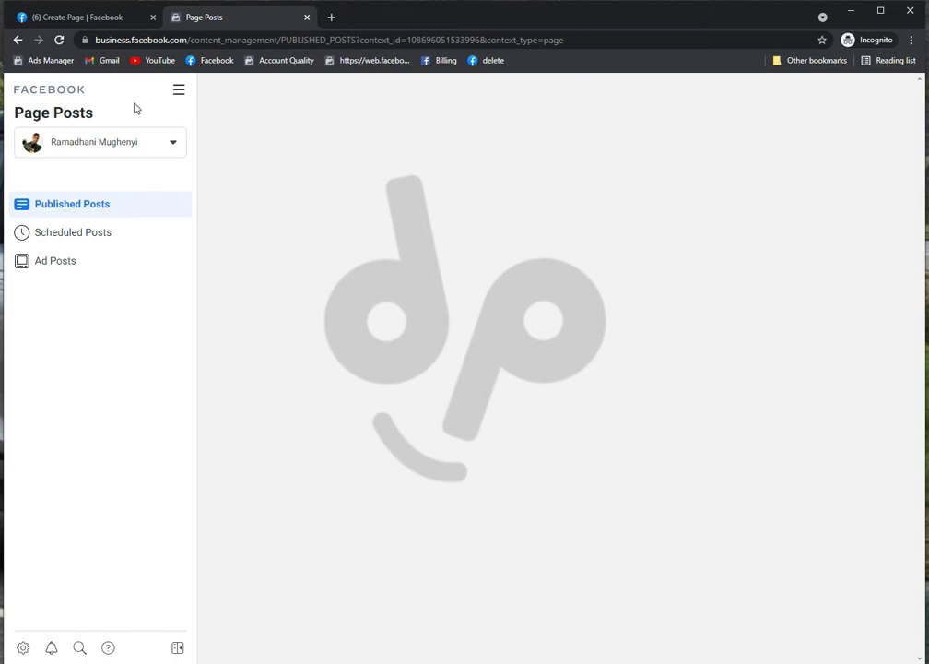
click(58, 42)
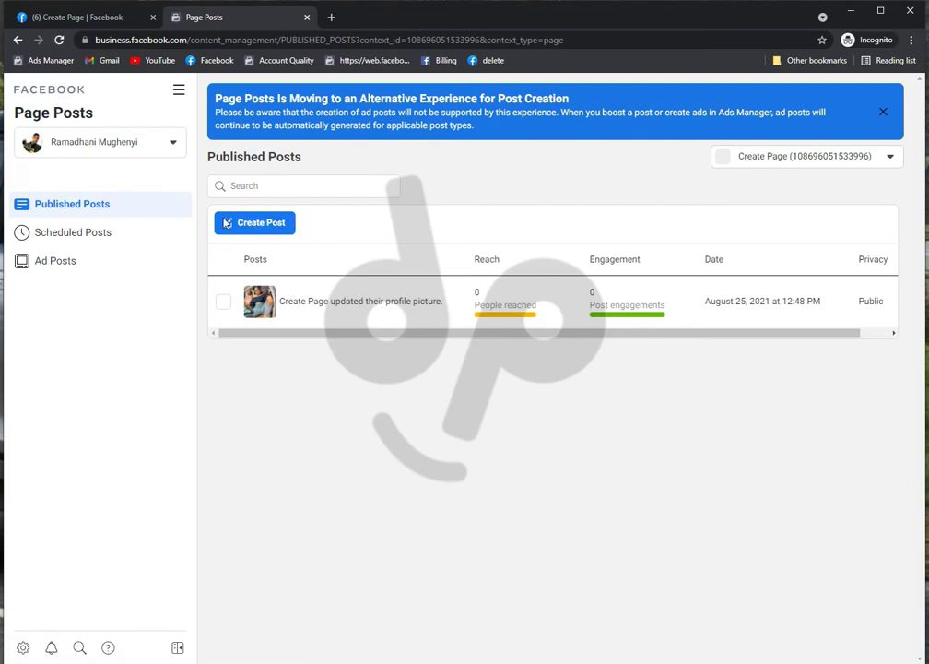
Try to create a post, copy the Page Posts address to reopen it in a new tab, and close the old tab
click(274, 223)
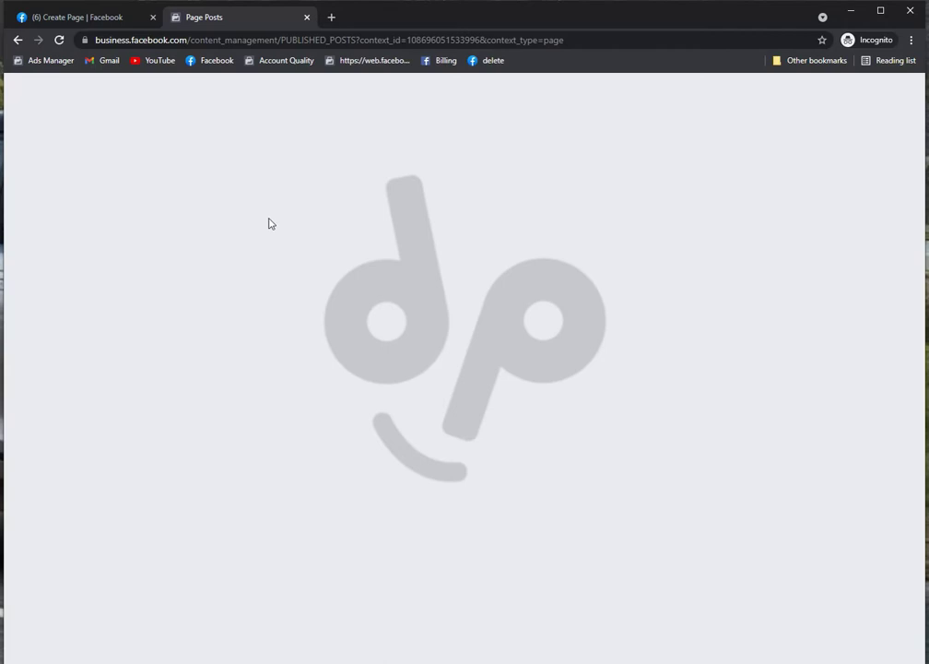
right_click(166, 39)
click(211, 112)
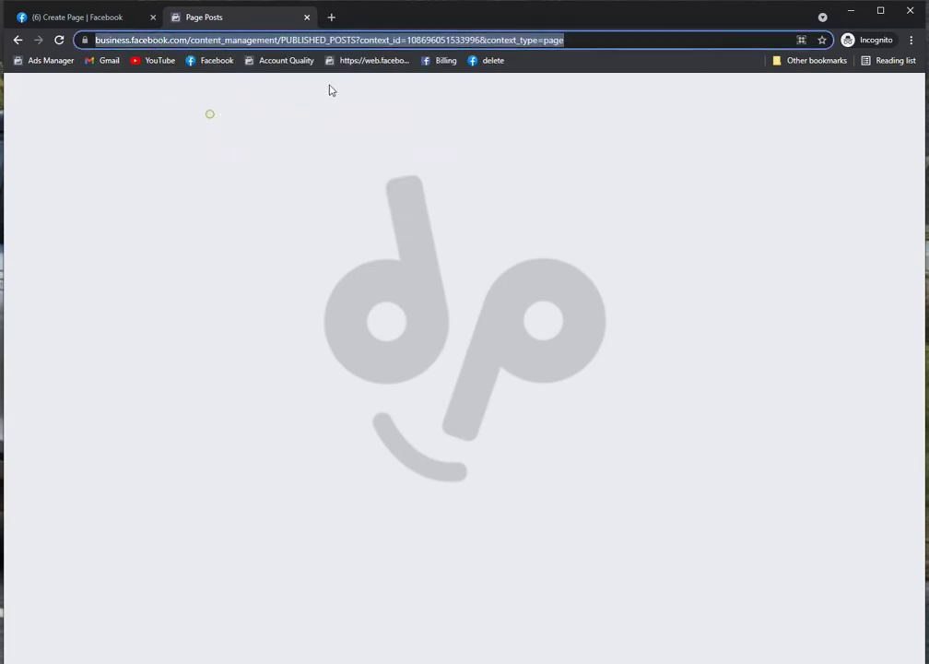
click(331, 17)
key(ctrl+v)
key(Return)
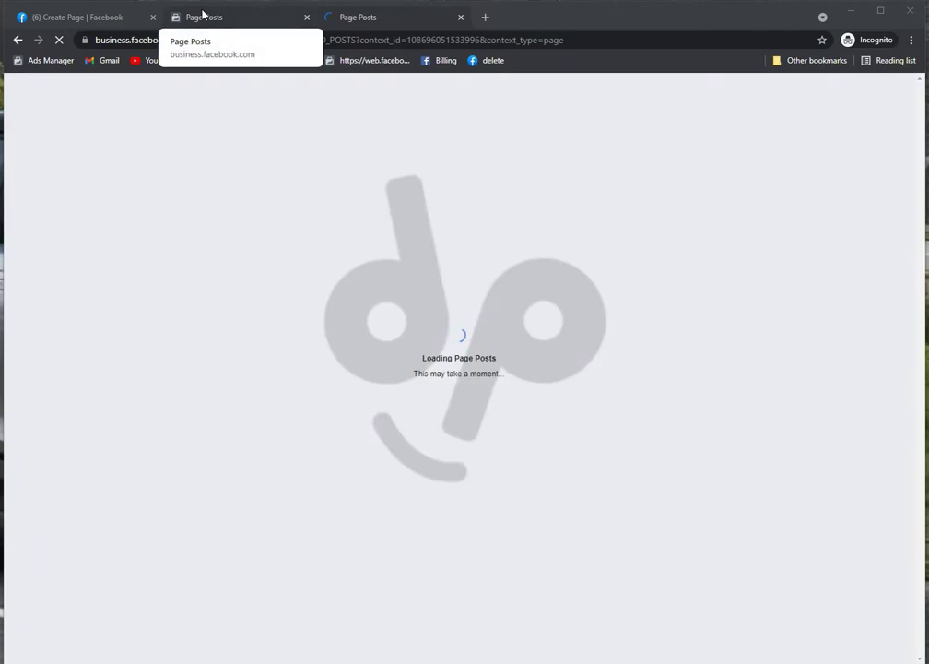
click(306, 18)
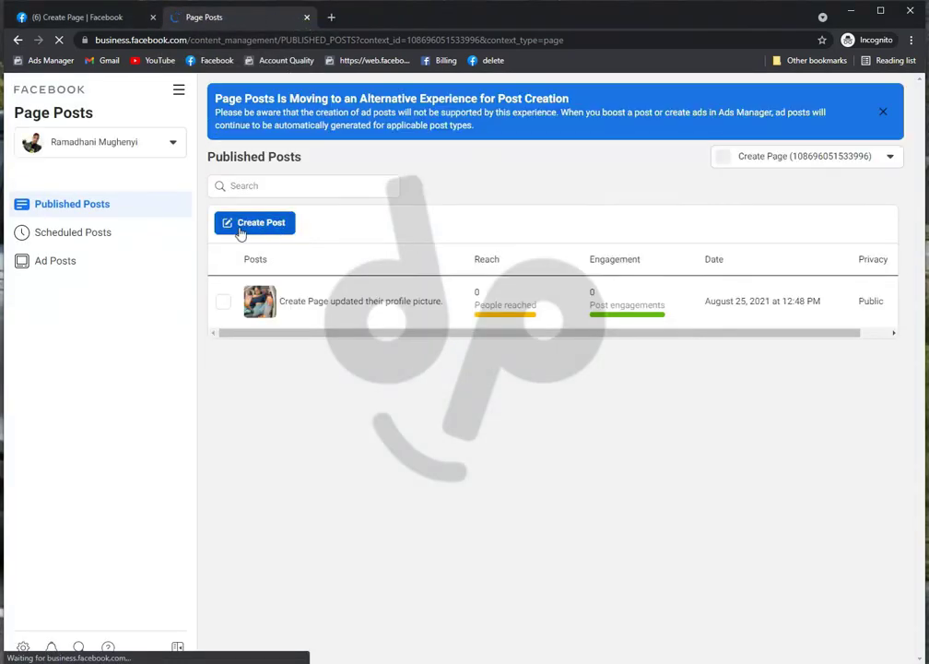
Create a new post with the Boost Post option and accept the non-discrimination policy
click(267, 228)
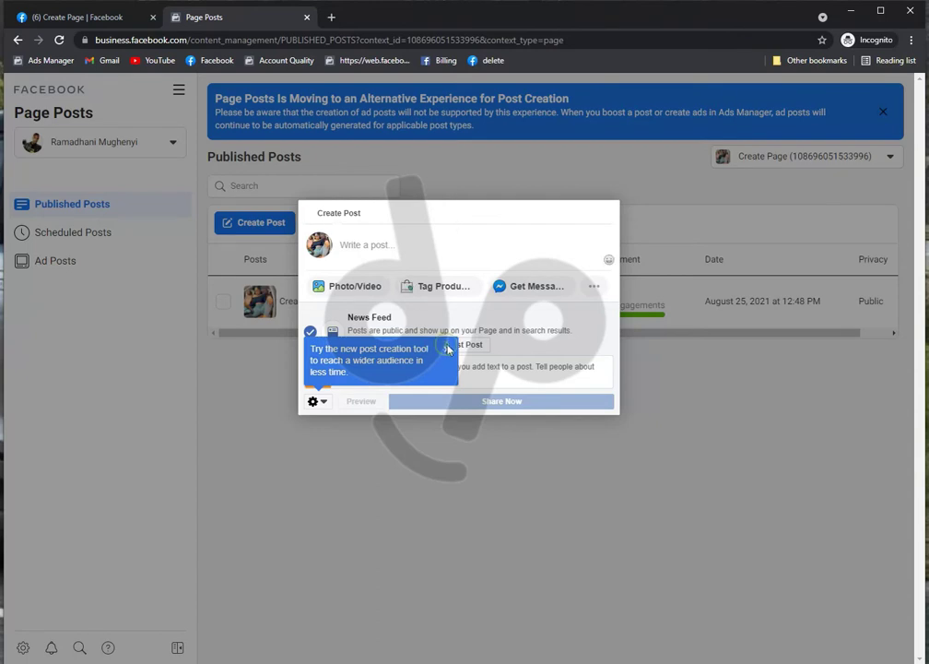
click(448, 349)
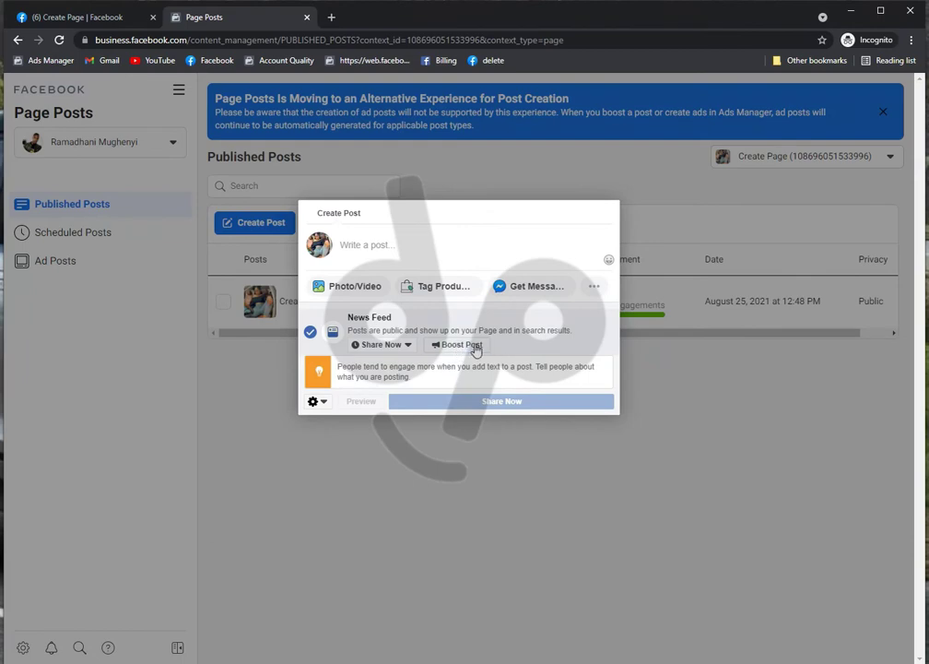
click(475, 349)
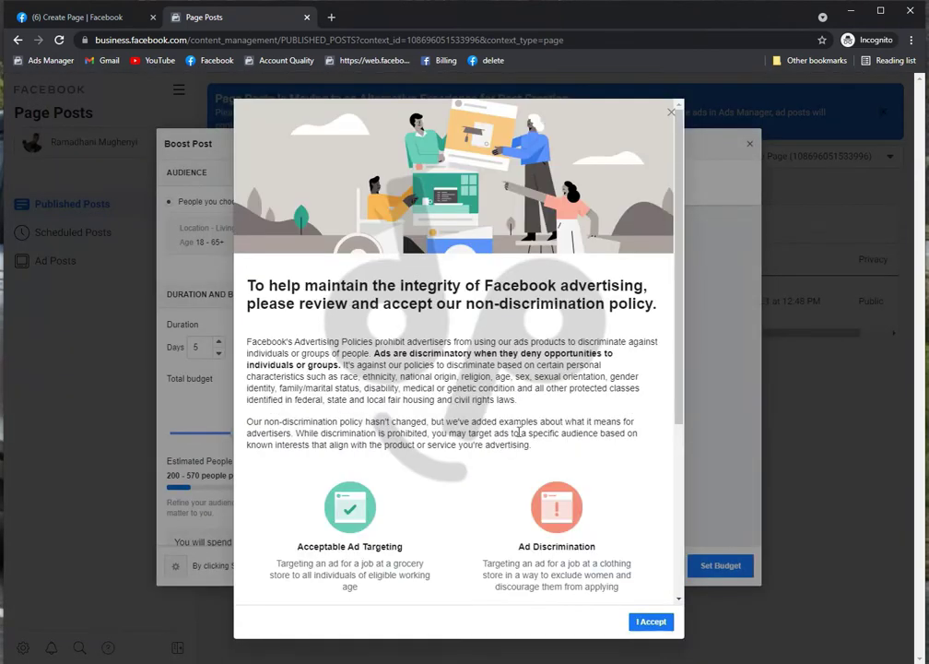
click(651, 620)
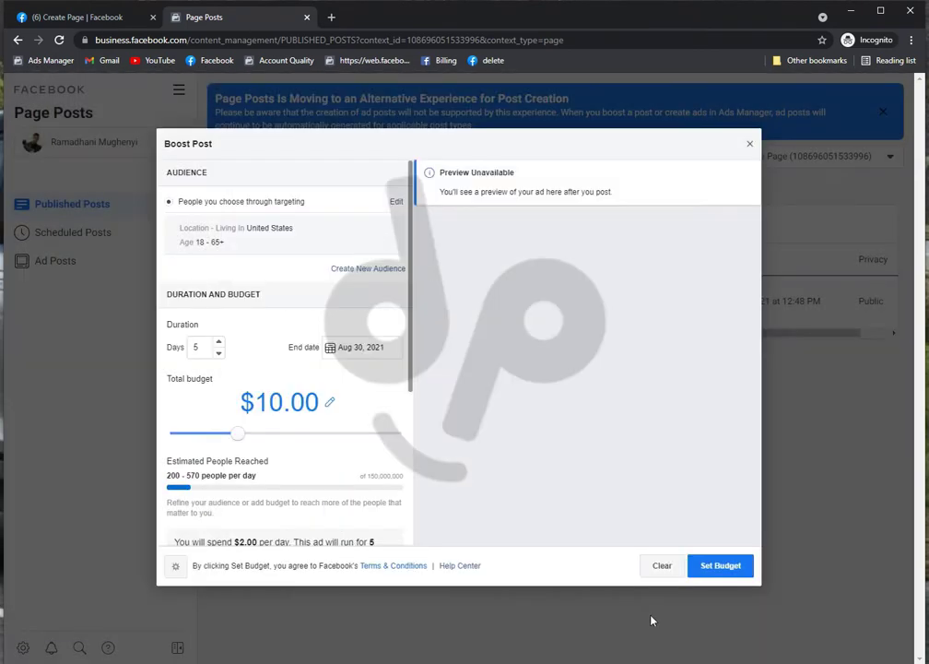
Set the boost's total budget to $25.00
click(620, 364)
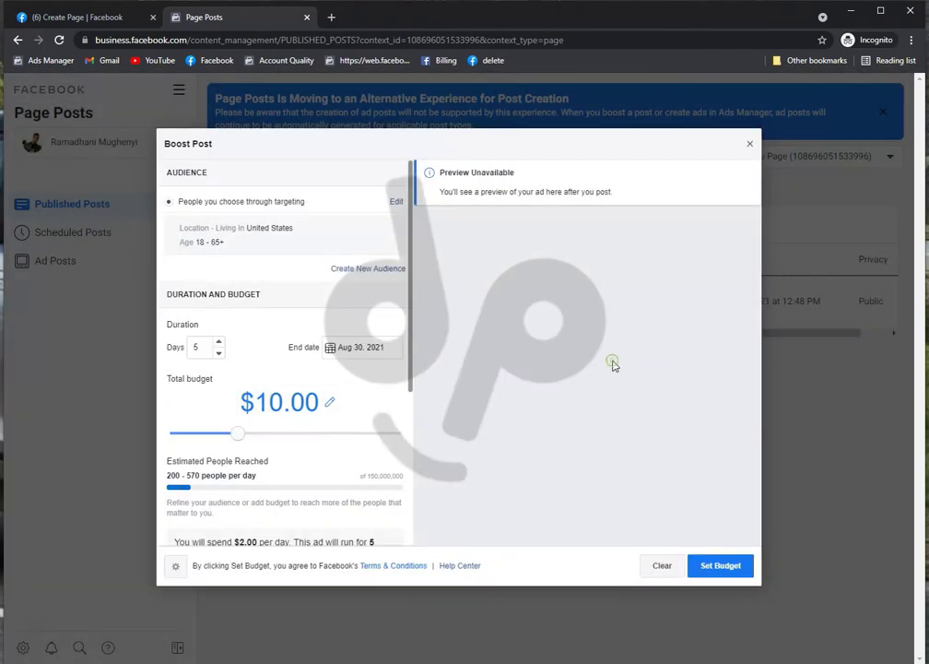
click(286, 432)
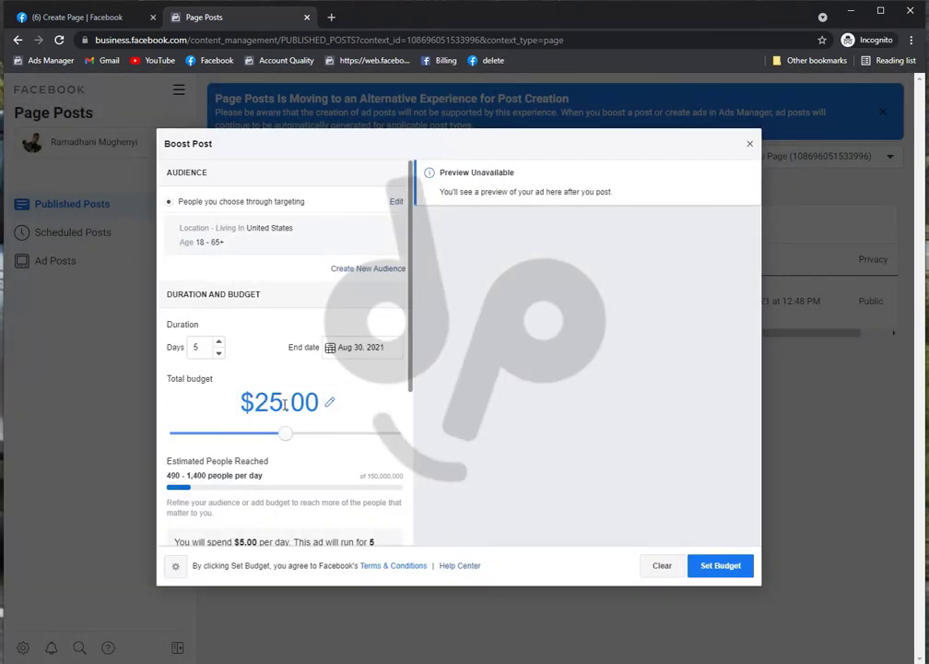
click(205, 347)
Edit the boost's audience to replace the United States location with South Africa, and save it
click(397, 201)
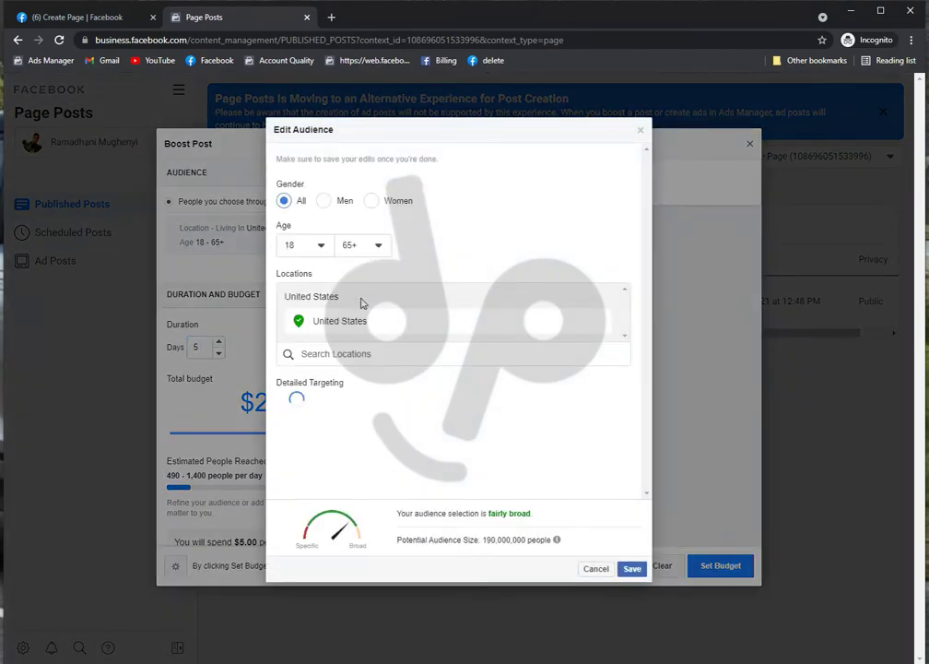
click(597, 322)
click(540, 346)
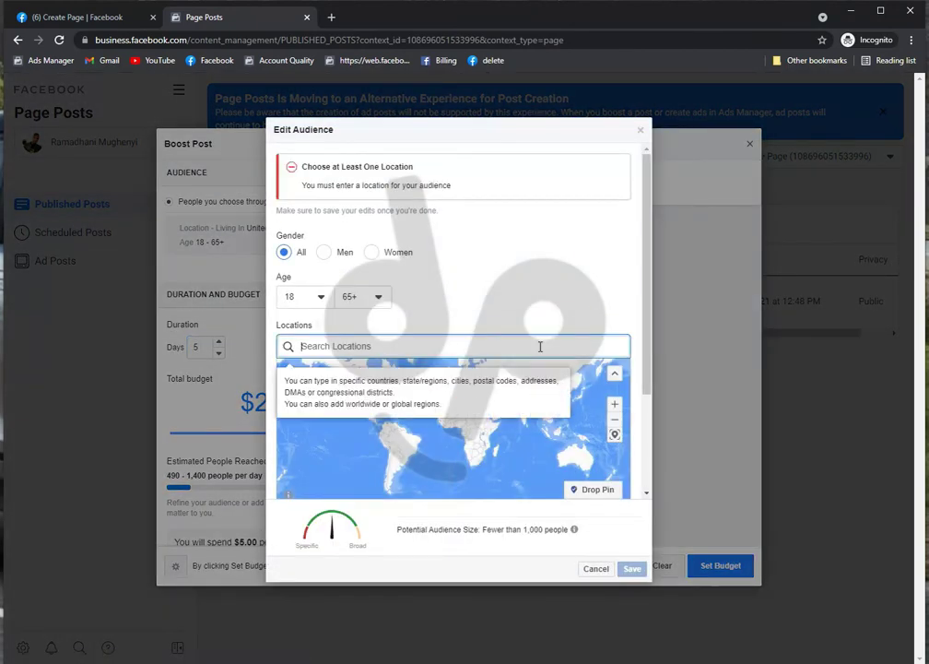
text(spo)
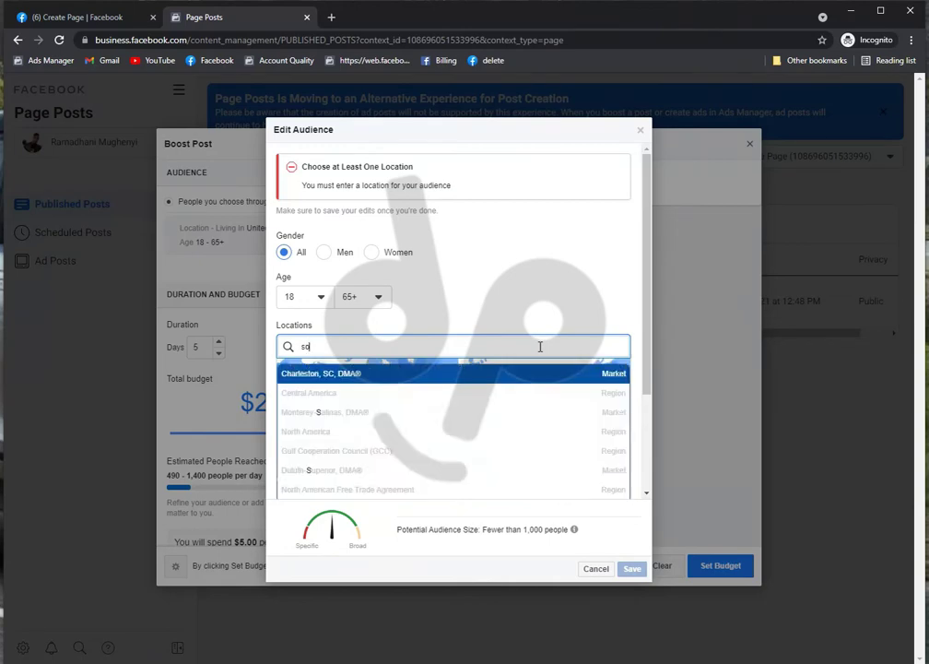
text(uth afr)
key(Return)
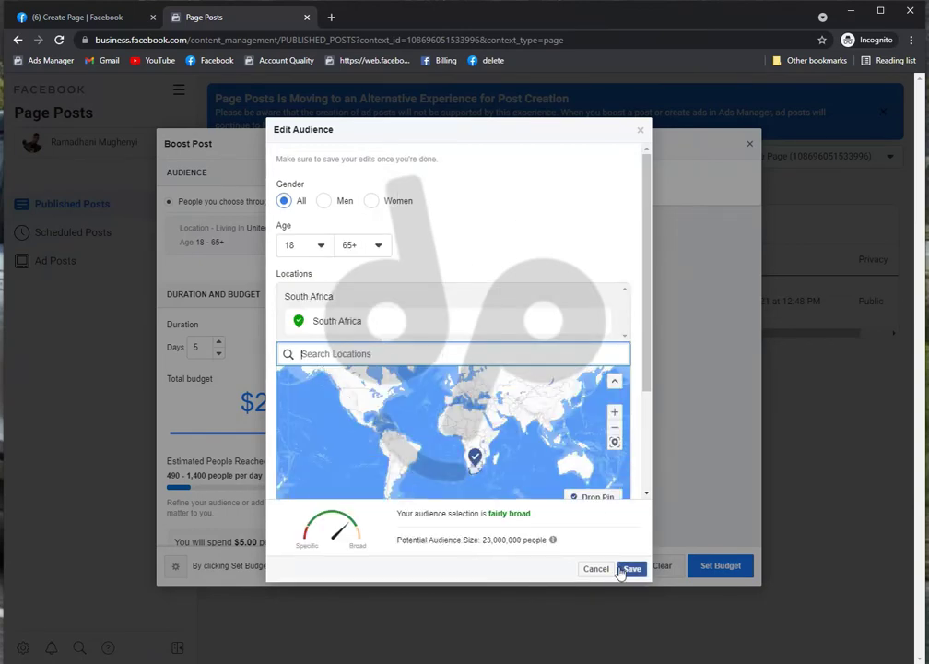
click(623, 570)
Set the boost's duration to 1 day and submit the budget
scroll(277, 458, down, 2)
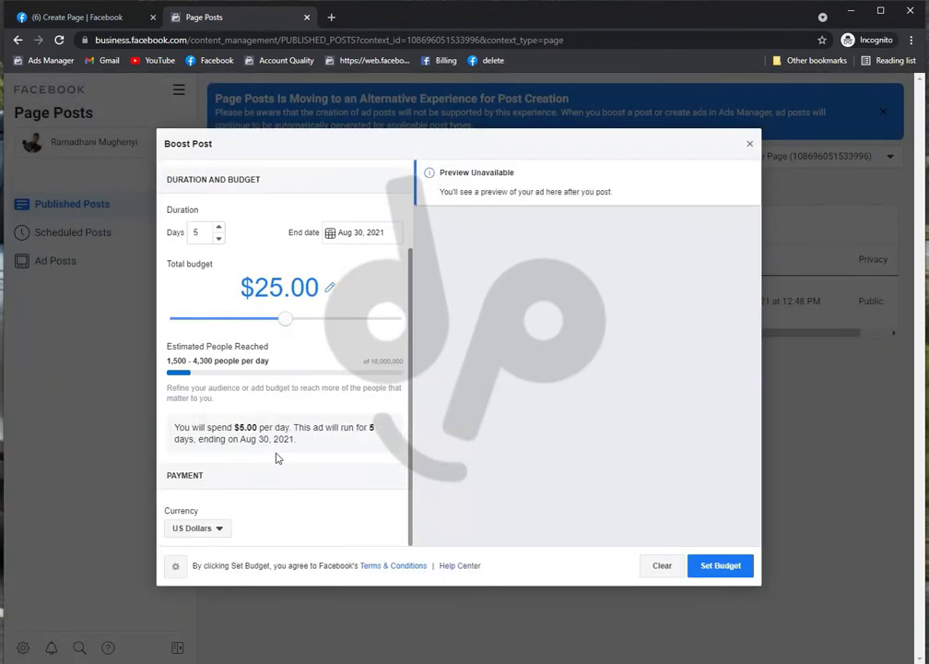
scroll(284, 430, up, 2)
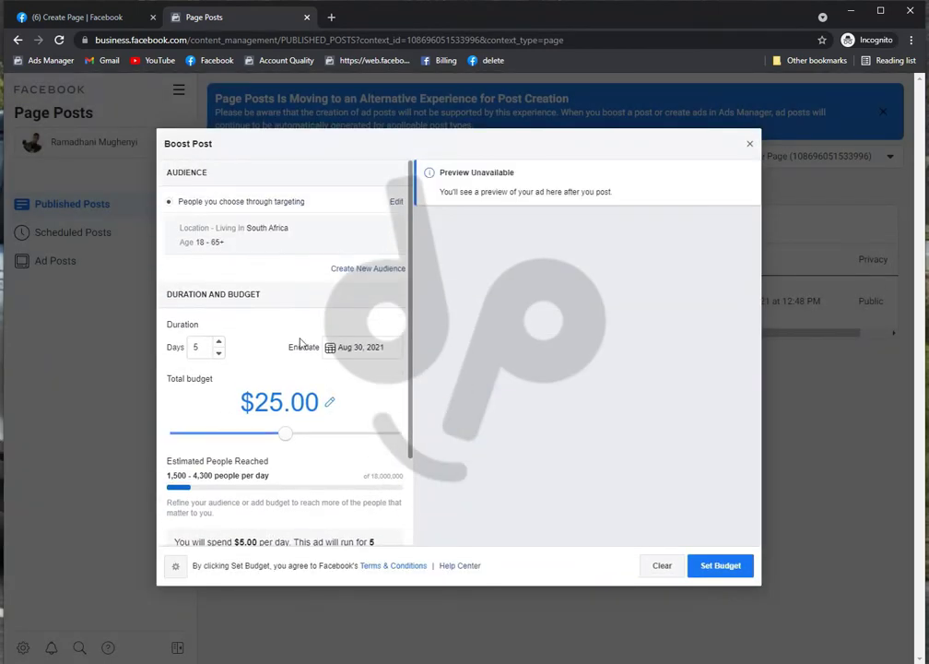
double_click(196, 346)
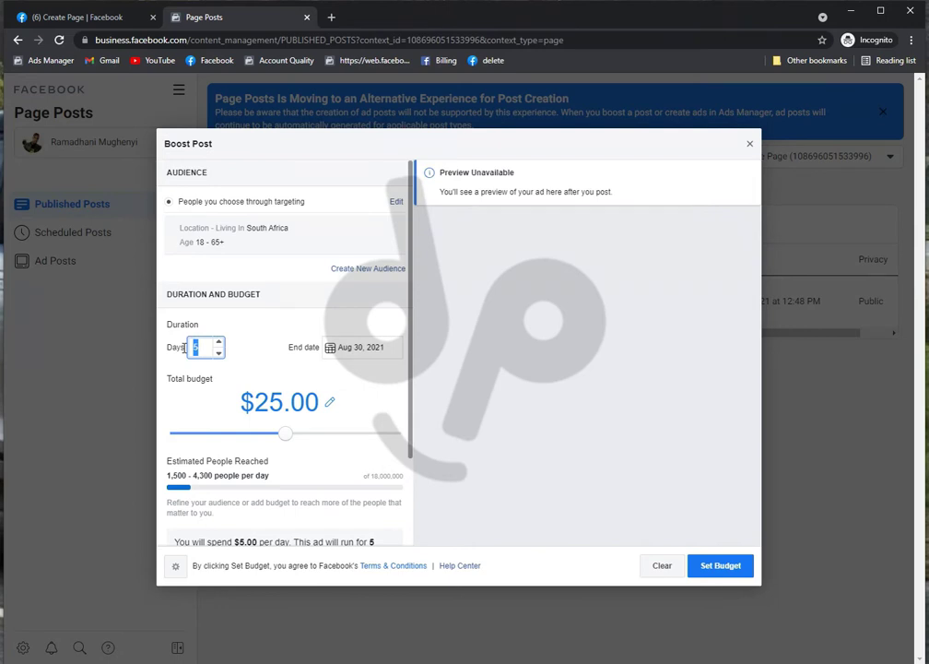
text(1)
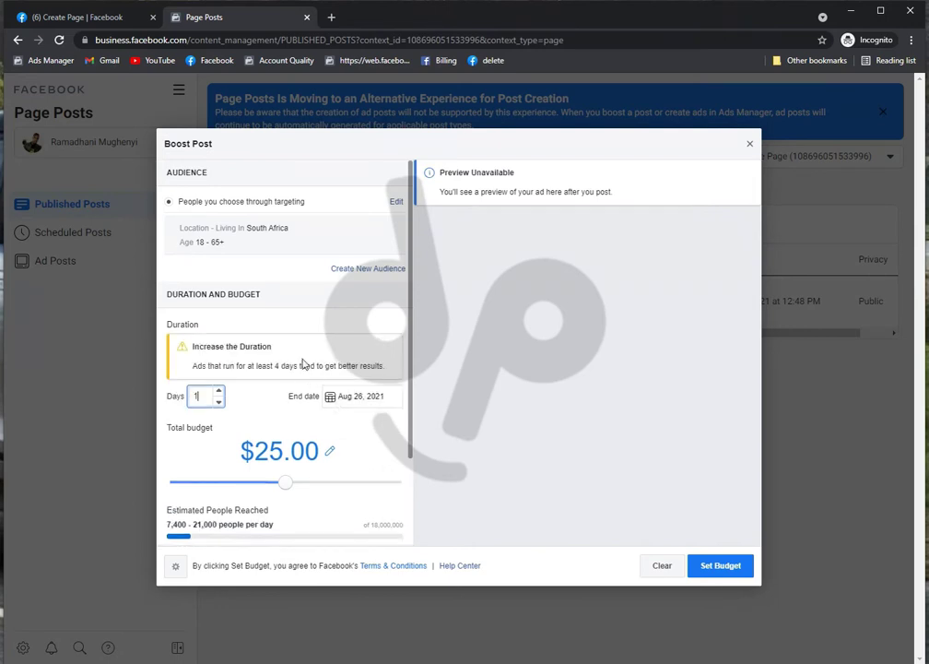
click(721, 564)
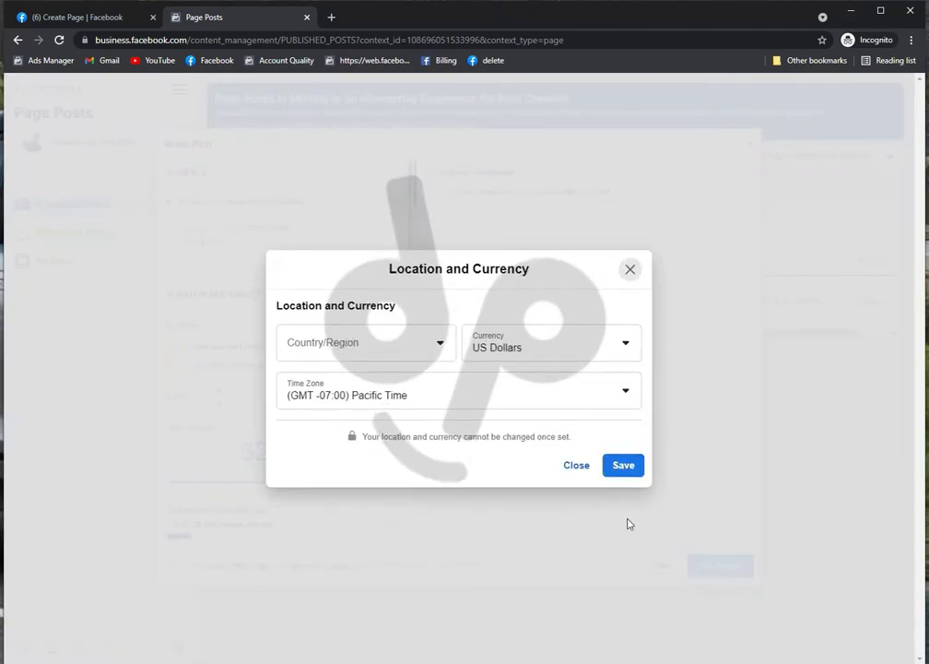
Choose Afghanistan as the ad account's country and save the location and currency settings
click(436, 346)
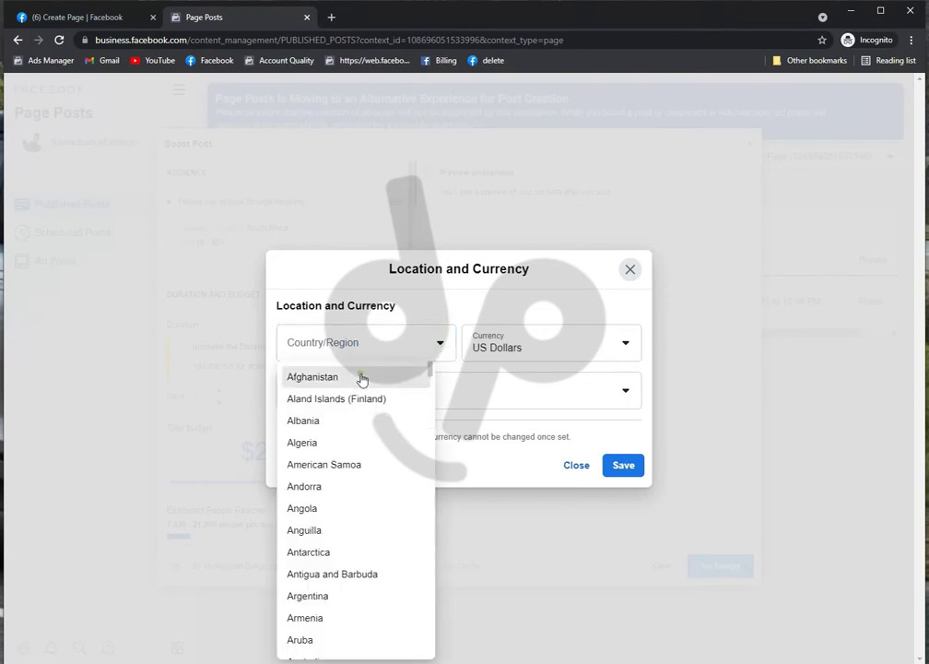
click(359, 378)
click(636, 465)
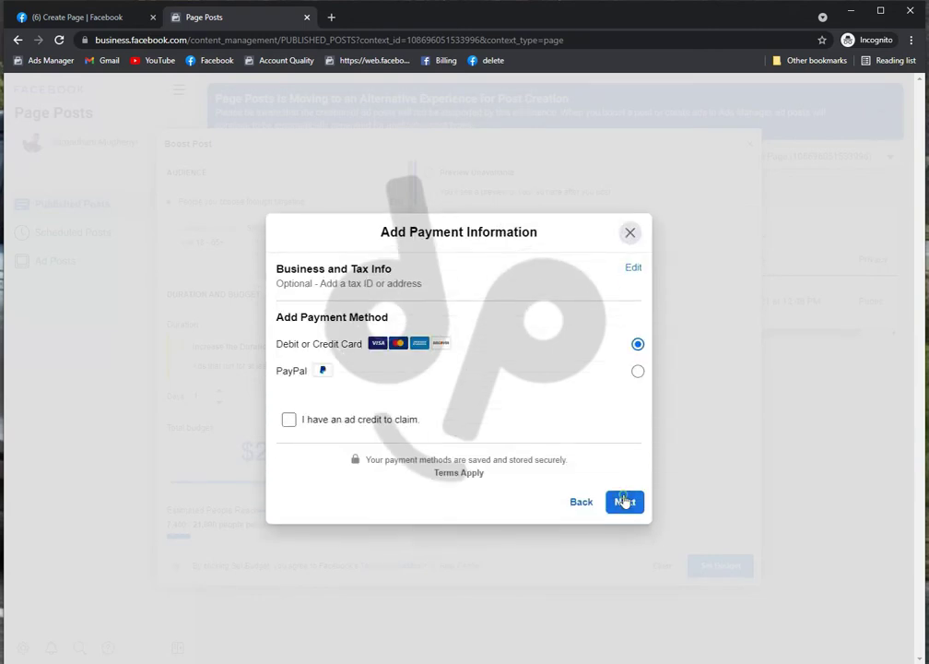
Continue with debit or credit card as the payment method and fill in the name on card with "Ok here write ur card details"
click(623, 500)
click(388, 349)
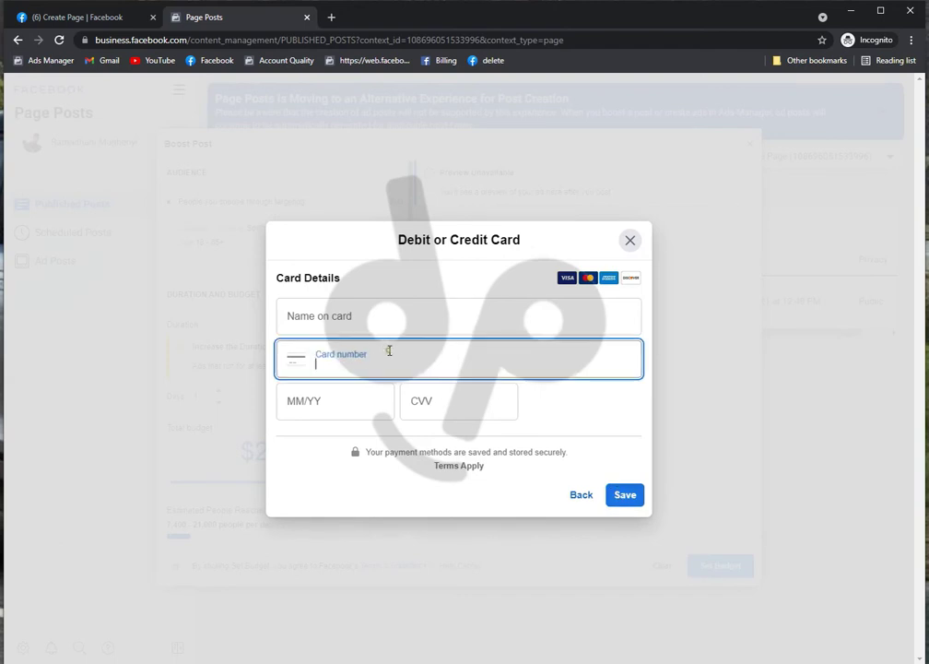
click(373, 324)
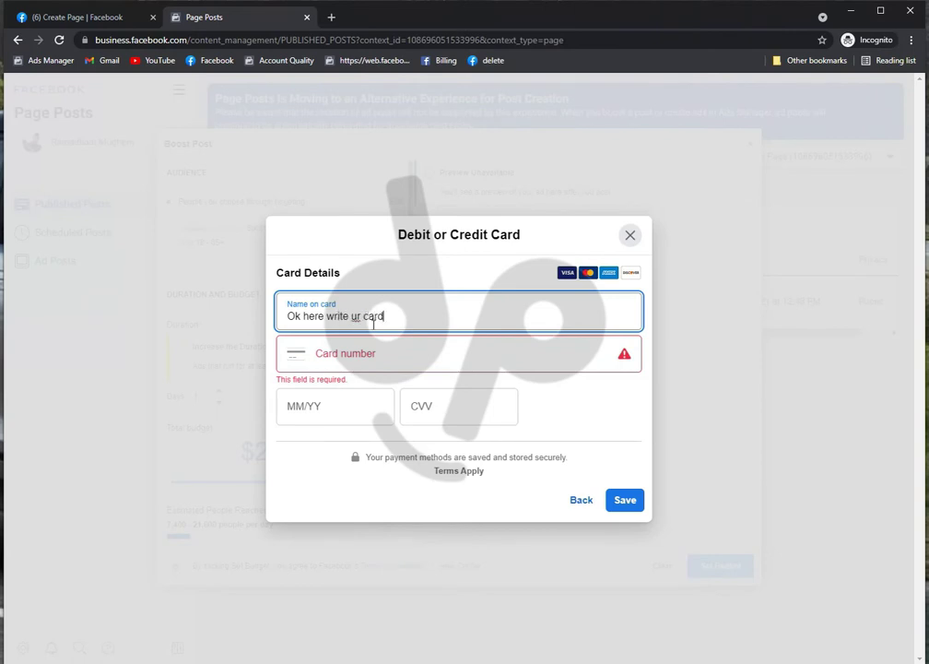
text(tails)
click(376, 339)
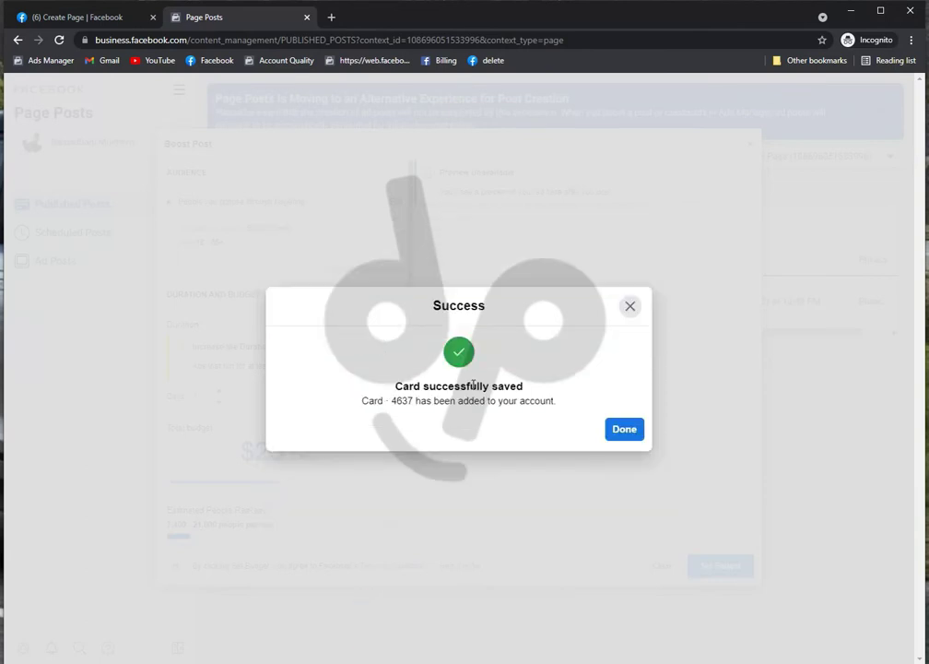
Examine the card-saving confirmation and return to the Facebook page named Create Page
drag(381, 391, 541, 392)
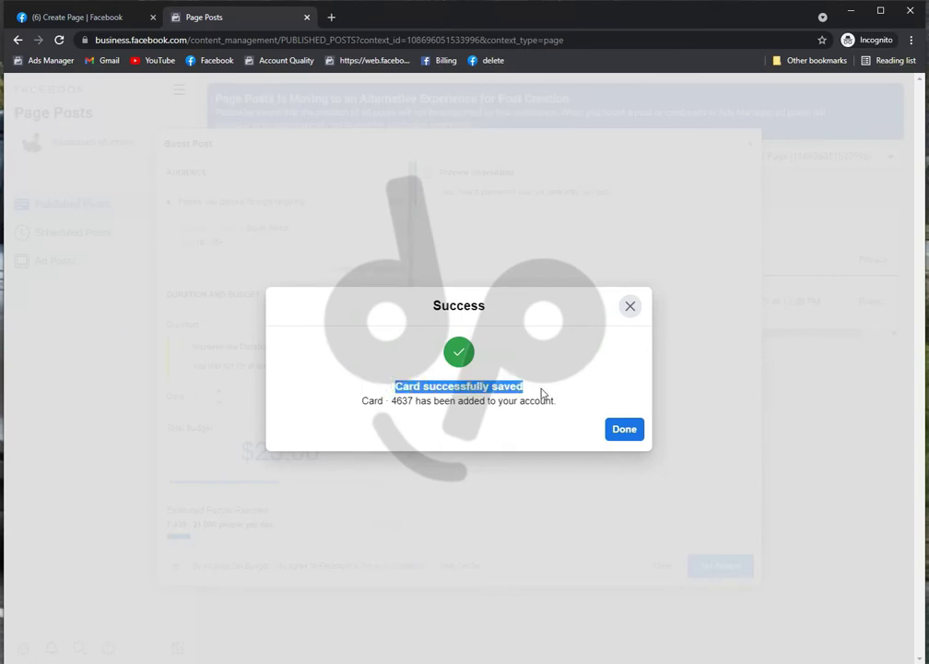
click(436, 417)
drag(363, 400, 559, 404)
click(499, 421)
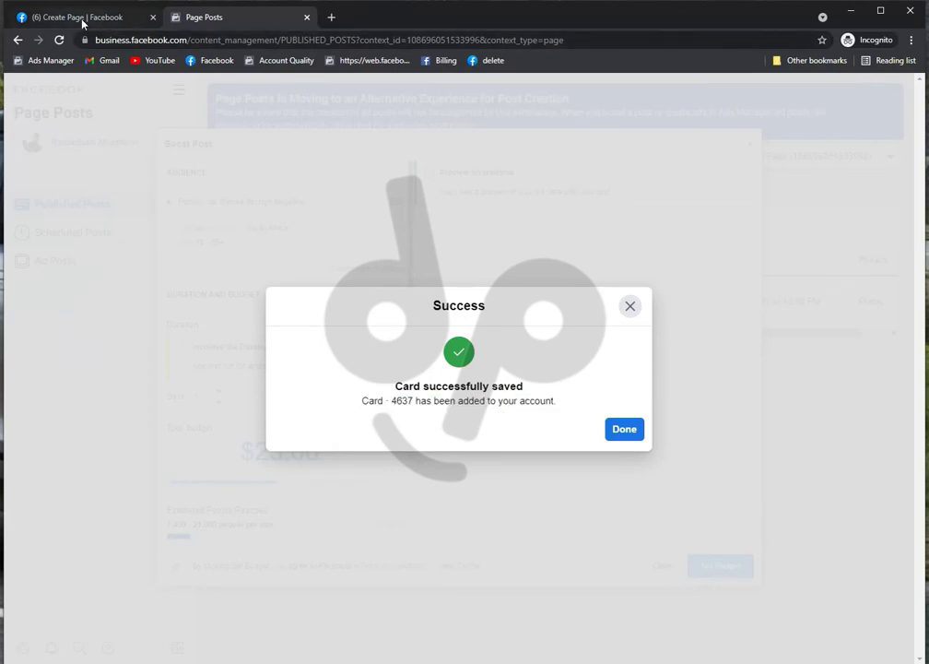
click(117, 19)
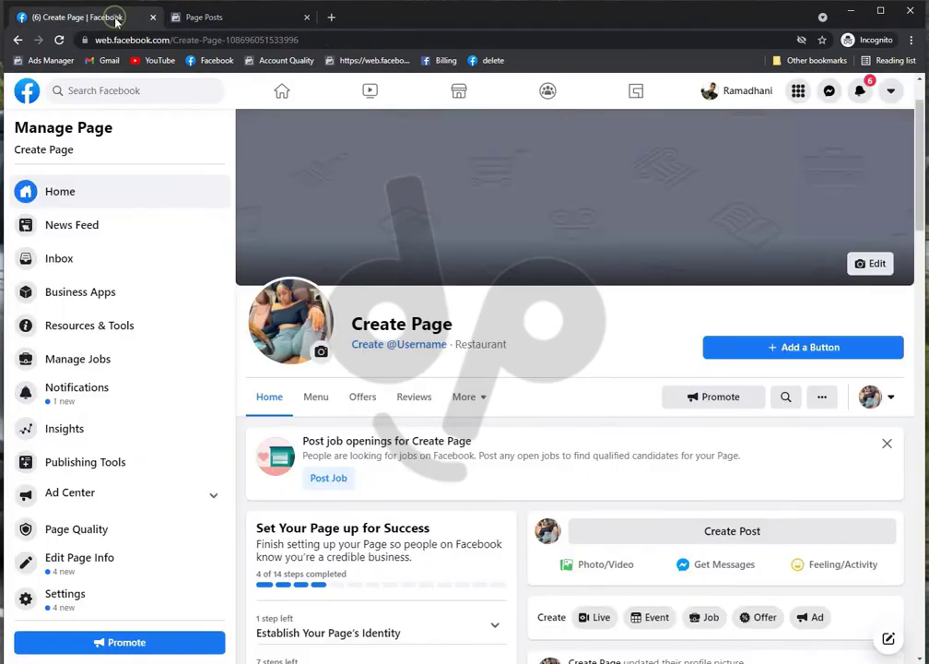
click(60, 40)
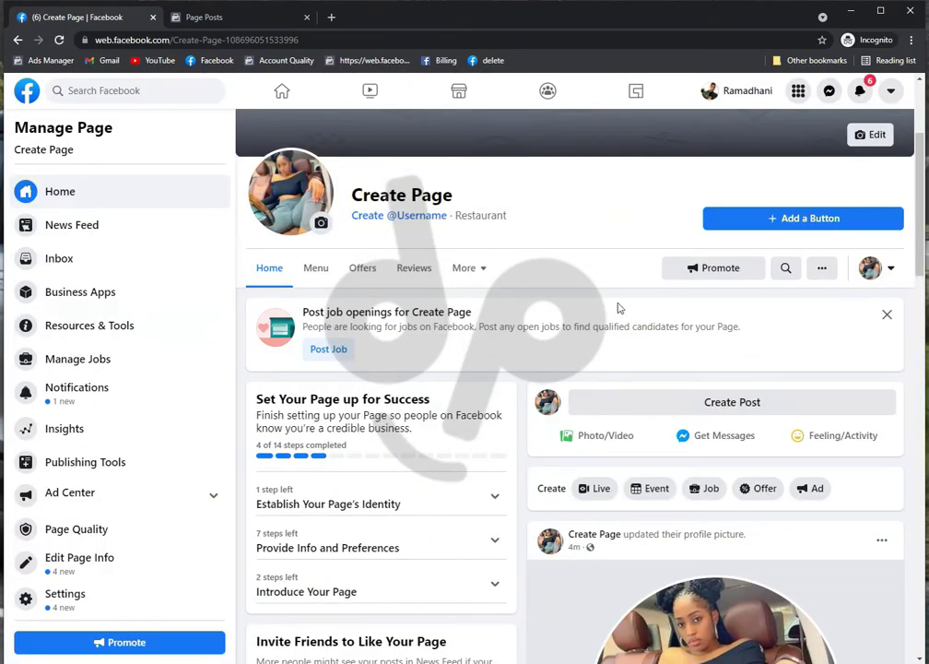
click(749, 274)
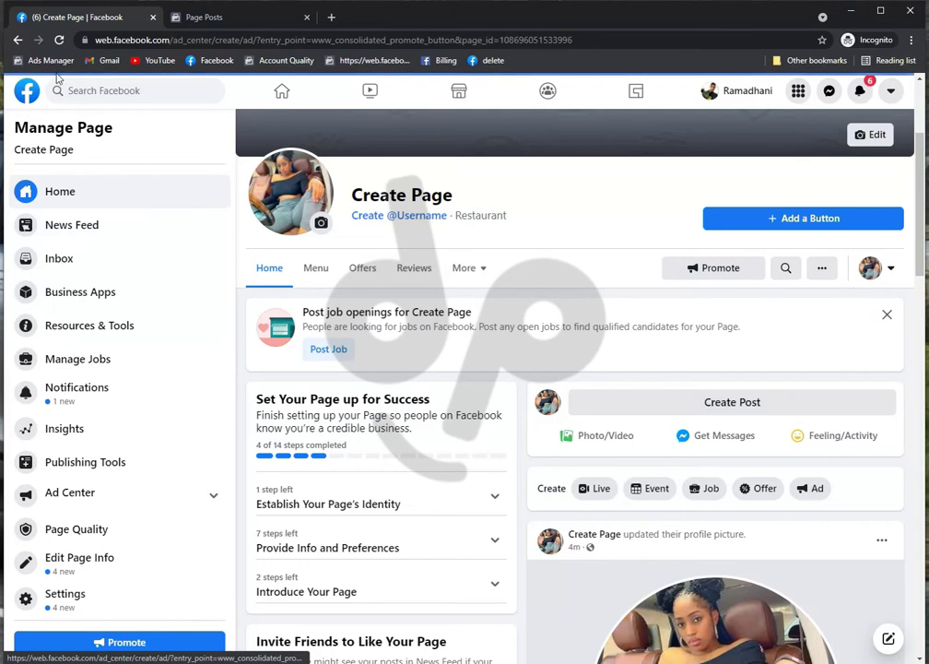
click(17, 41)
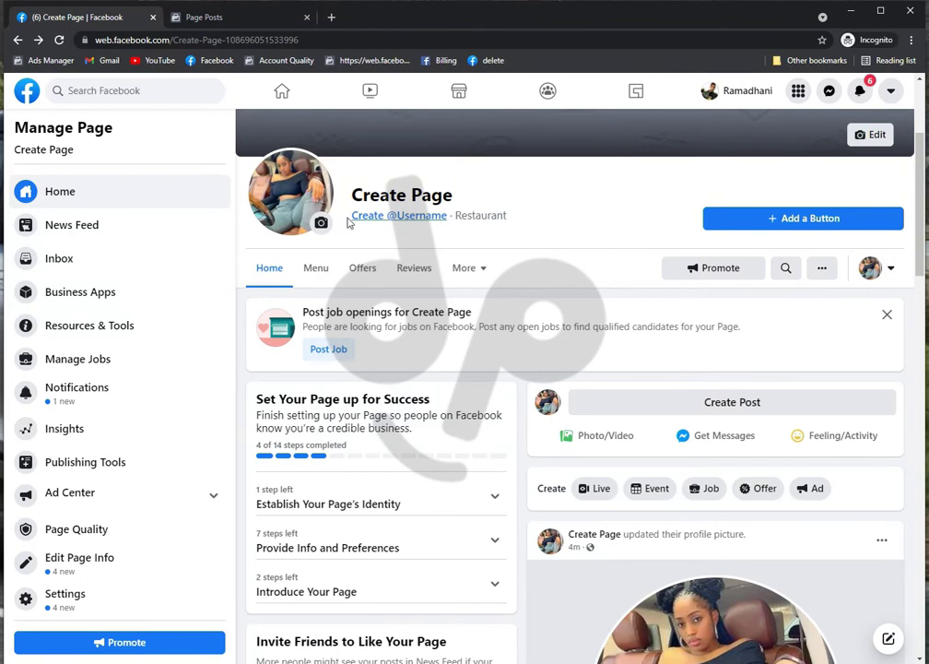
Start creating a username for the page and enter "choose any username u like"
click(422, 217)
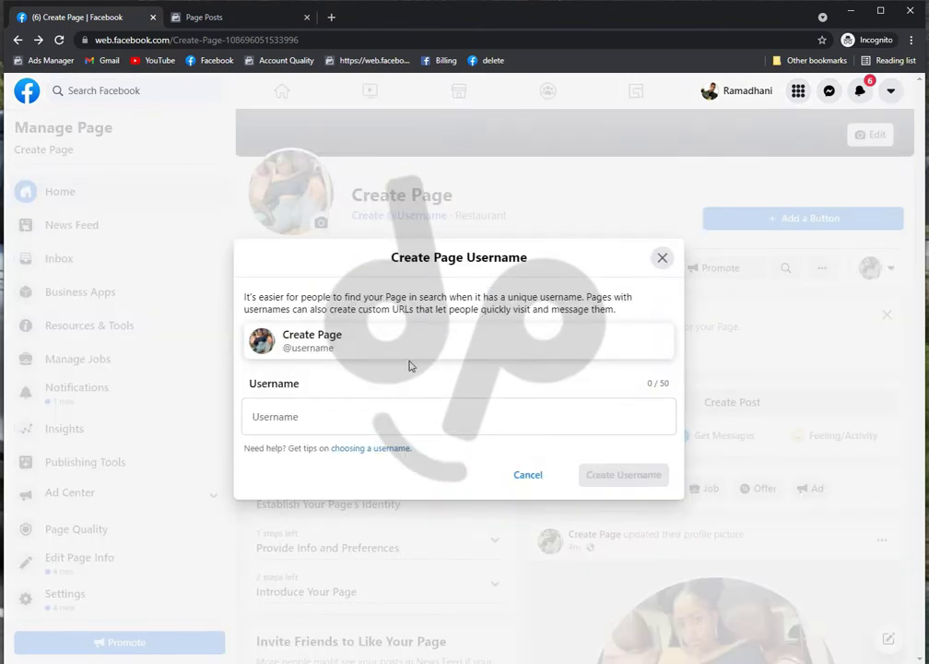
click(372, 418)
text(ch)
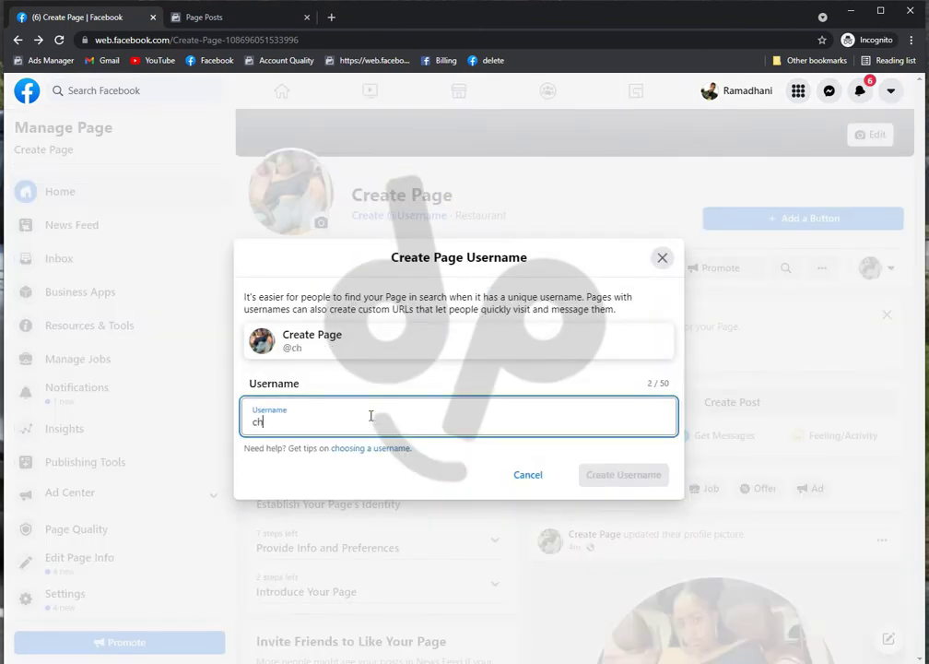
text(oose anuy)
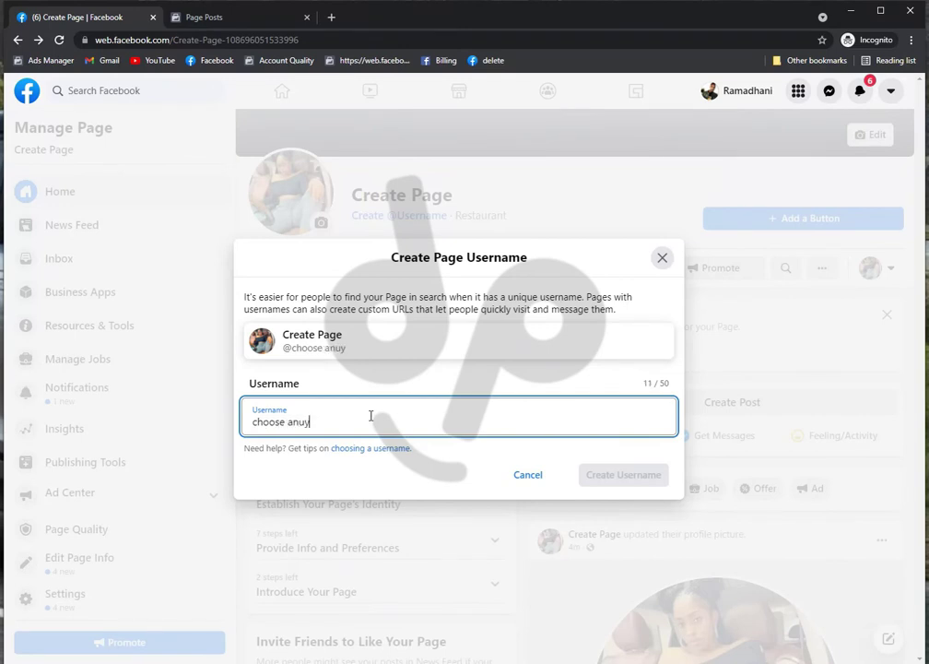
key(BackSpace)
key(BackSpace)
text(y username u like)
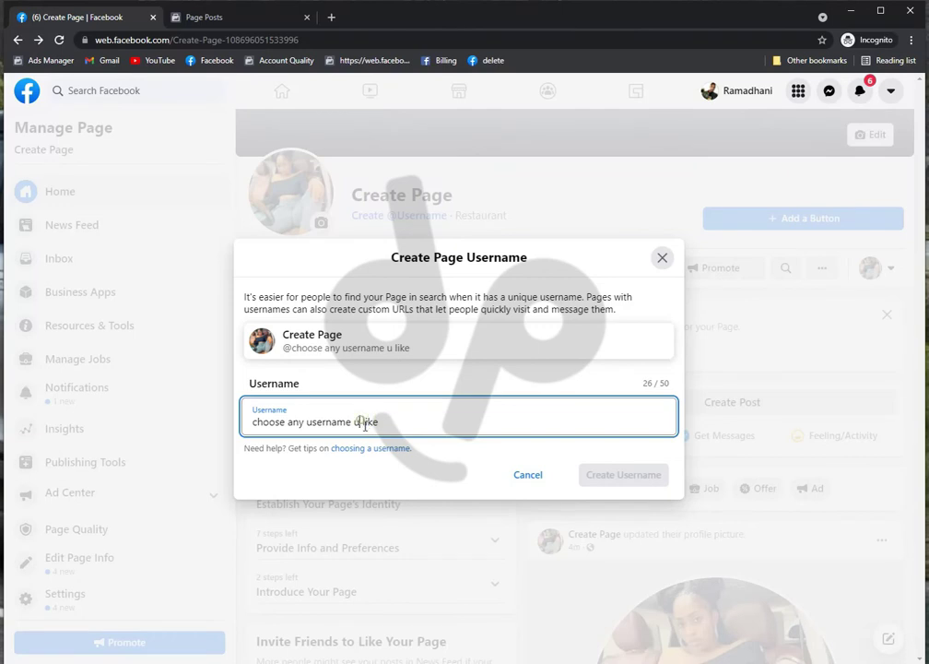
Remove all spaces from the page username so it reads "chooseanyusernameulike"
key(BackSpace)
key(BackSpace)
click(308, 421)
key(BackSpace)
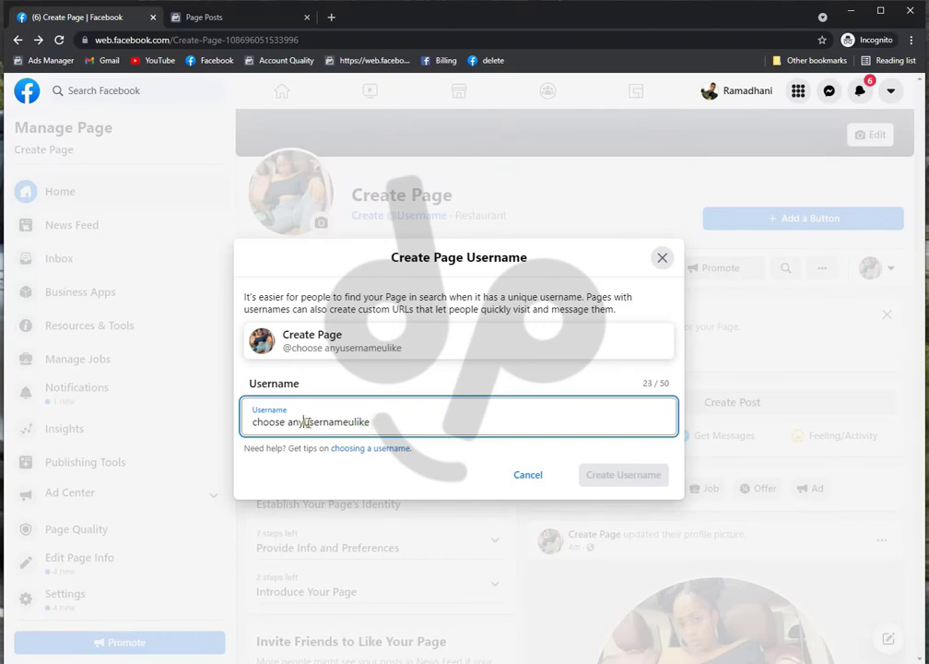
click(285, 421)
key(BackSpace)
click(330, 466)
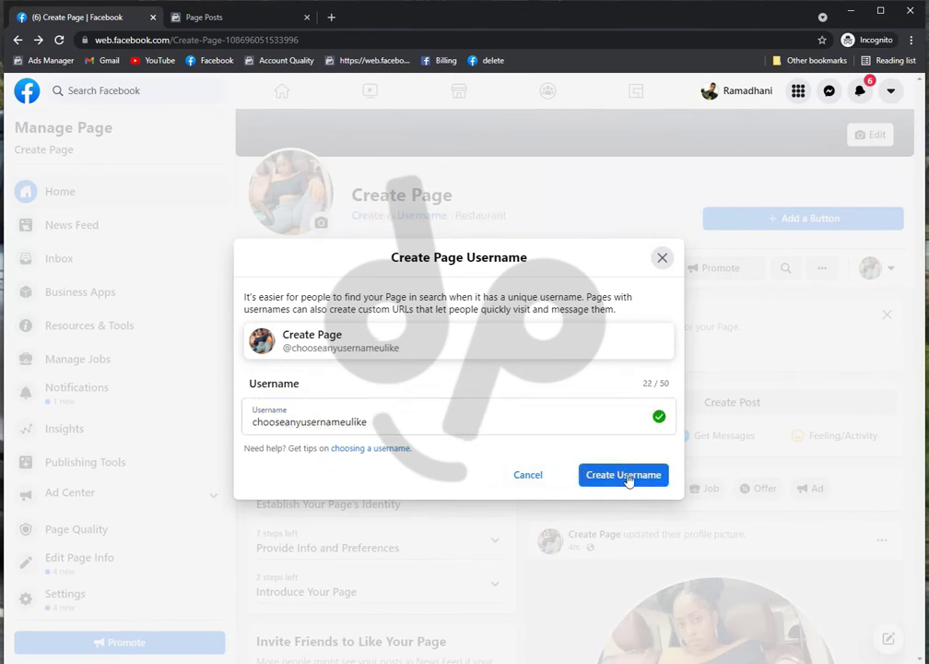
Create the page username, close the confirmation and highlight the username under the page name
click(619, 475)
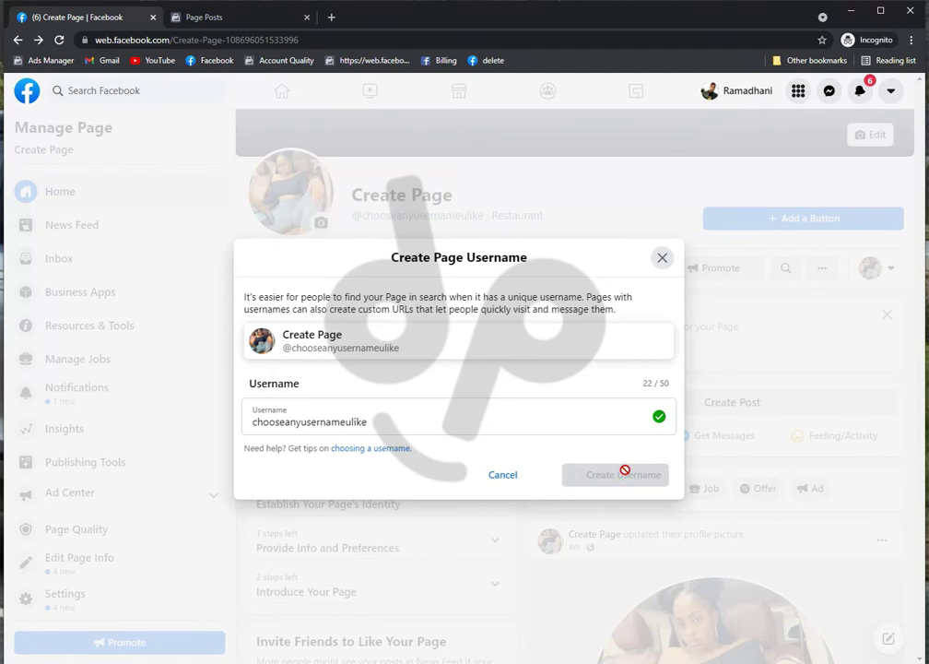
double_click(319, 346)
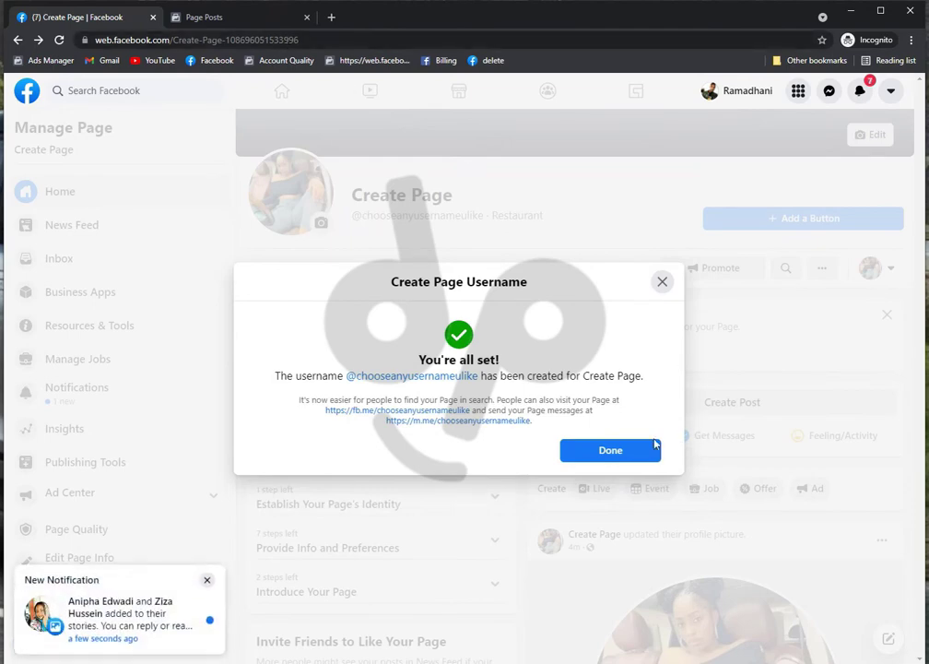
click(634, 448)
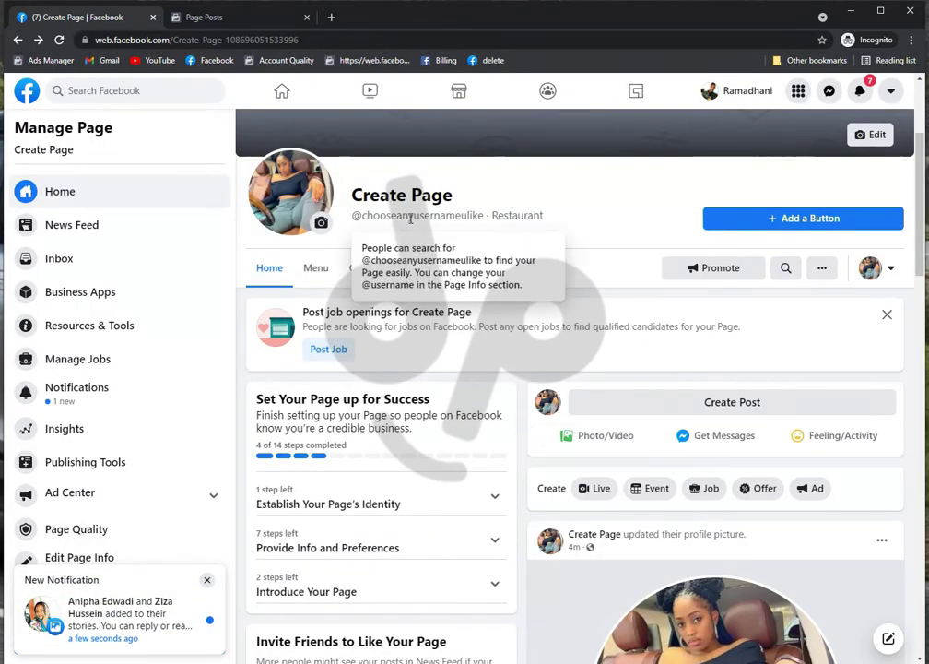
triple_click(428, 215)
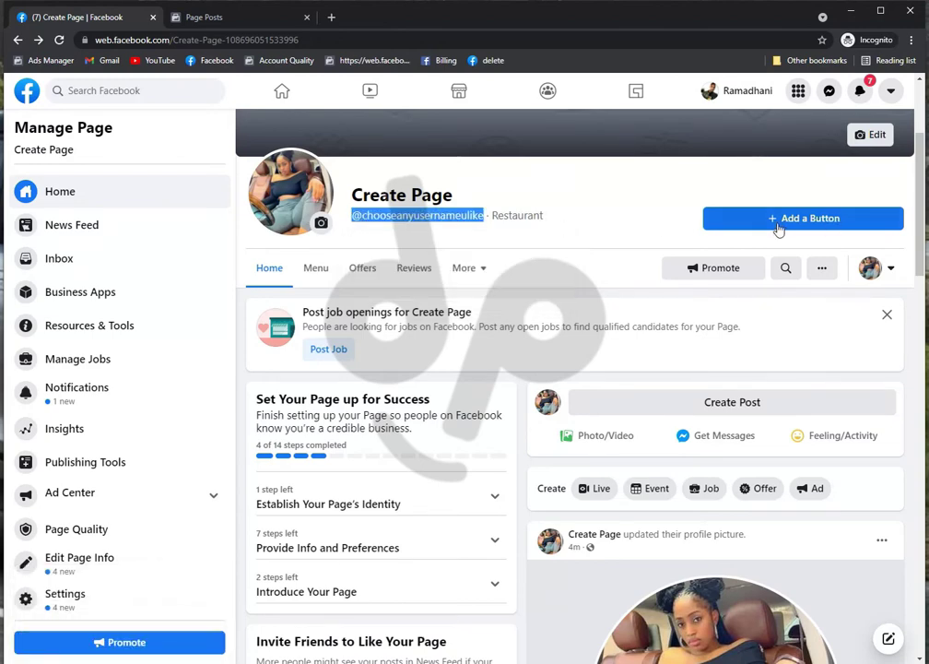
Add an action button to the page, choosing Watch Video as the visitor action
click(831, 223)
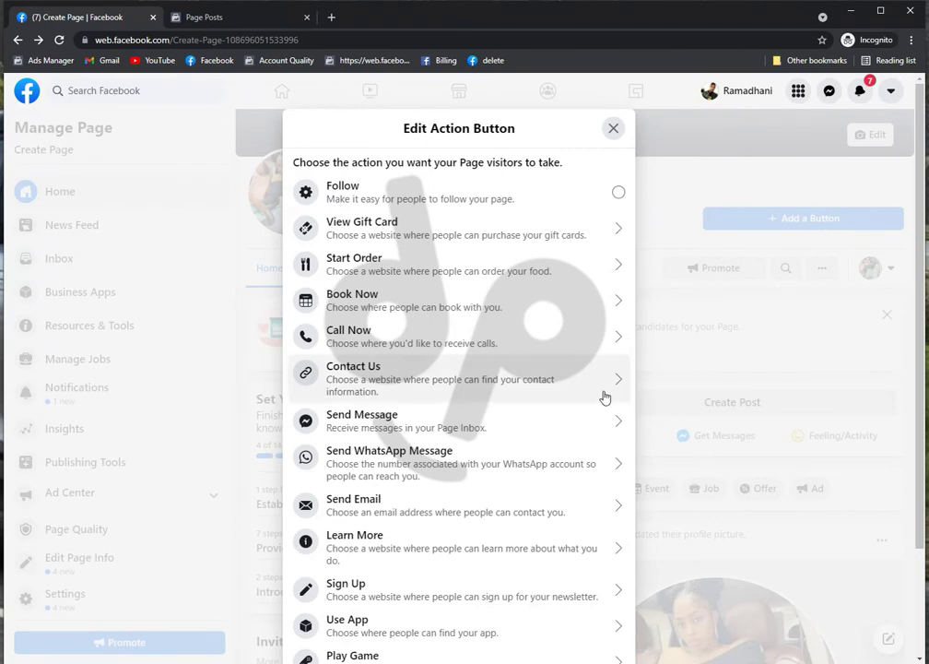
scroll(606, 391, down, 3)
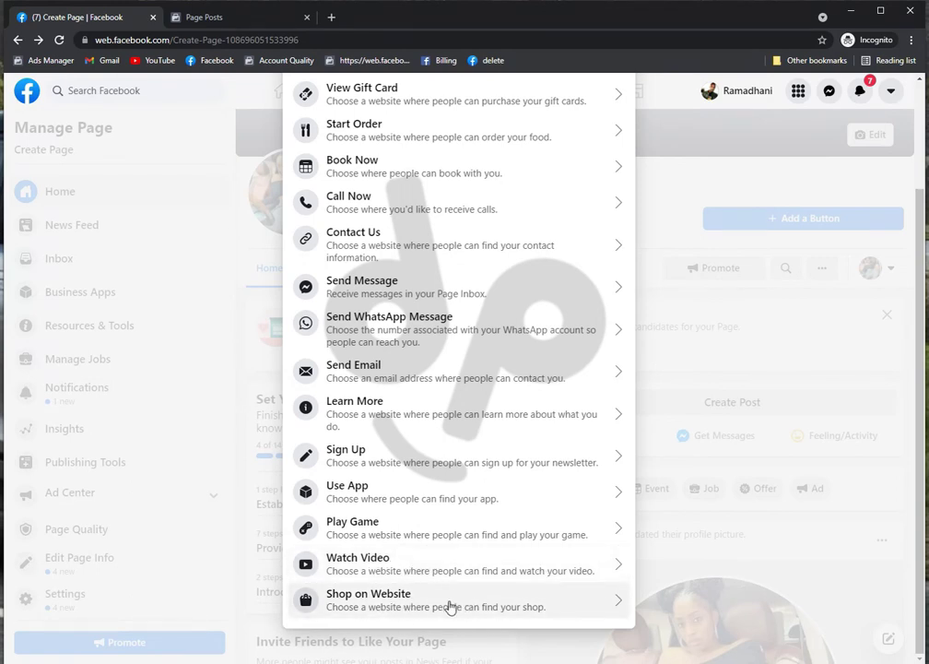
click(419, 577)
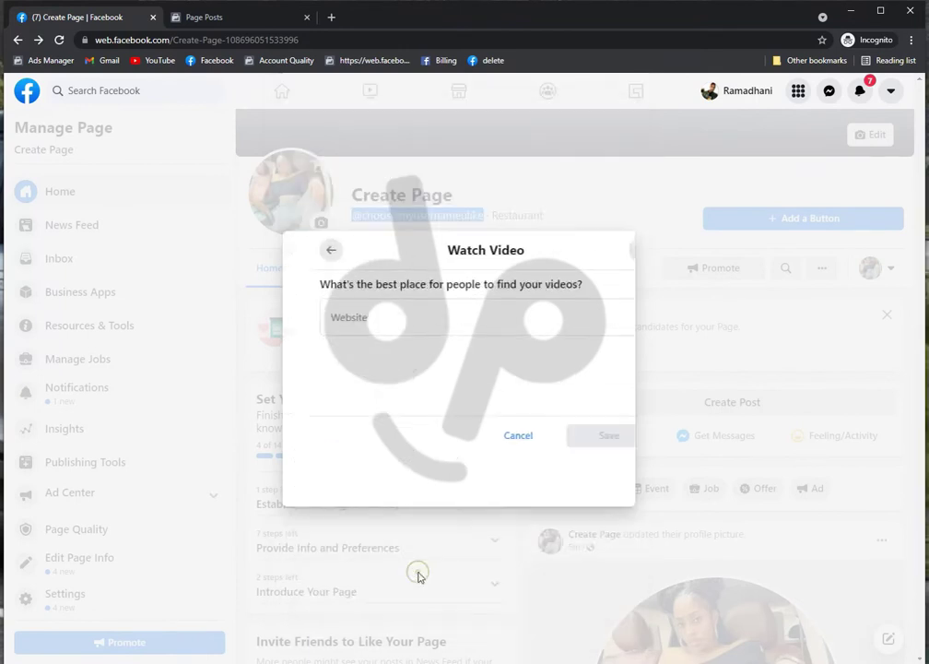
click(384, 348)
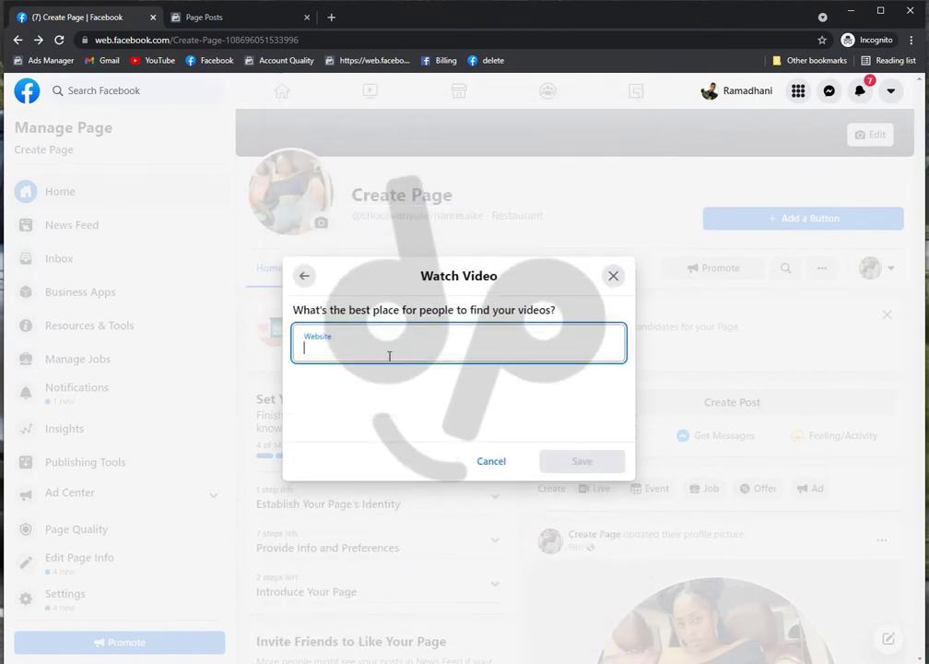
text(ure website)
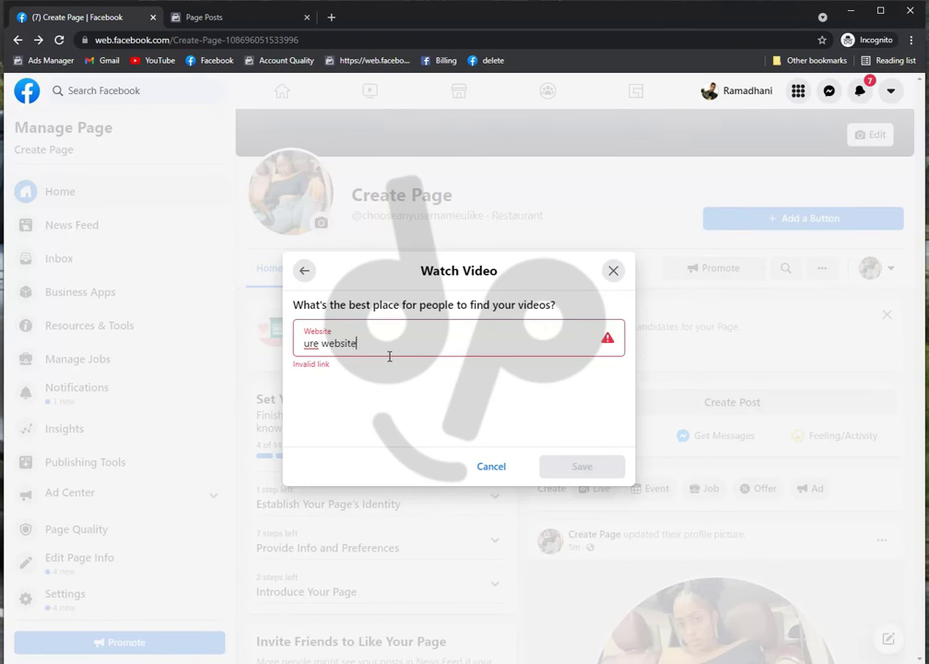
triple_click(403, 338)
key(BackSpace)
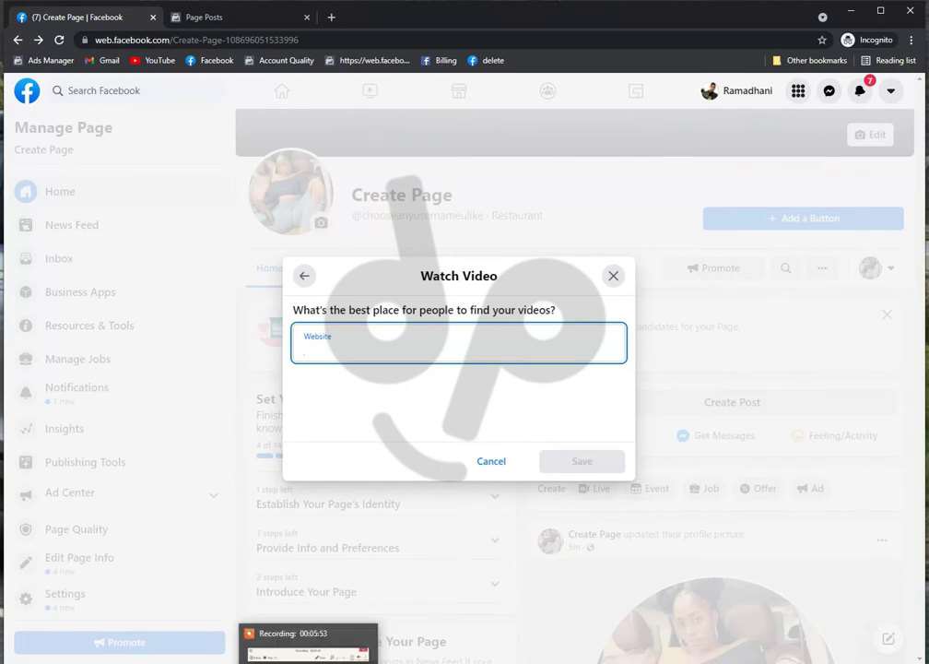
text(https://sites.google.com/view/maaates/home)
triple_click(427, 348)
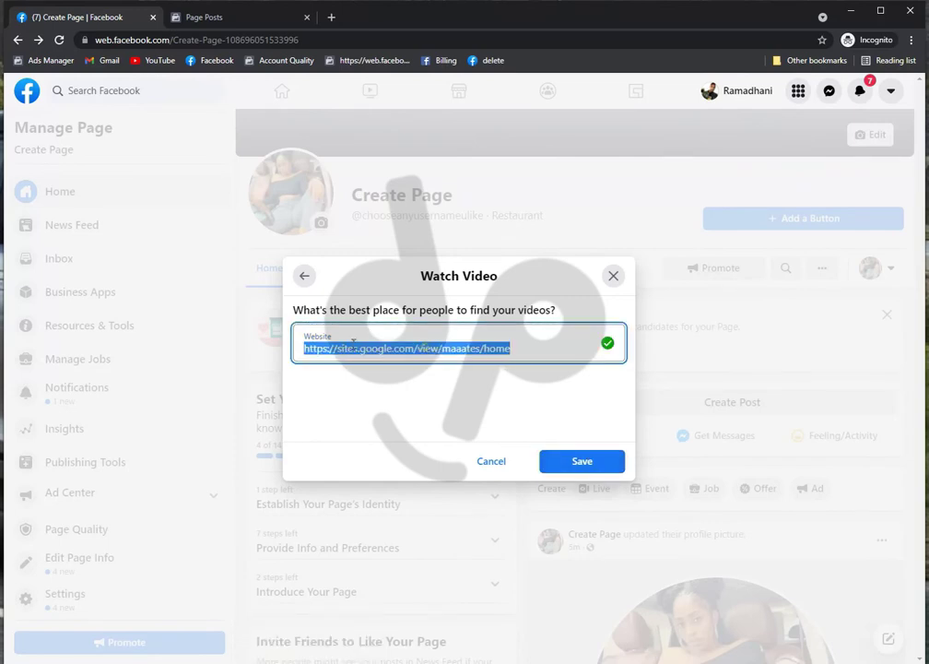
click(386, 382)
click(582, 465)
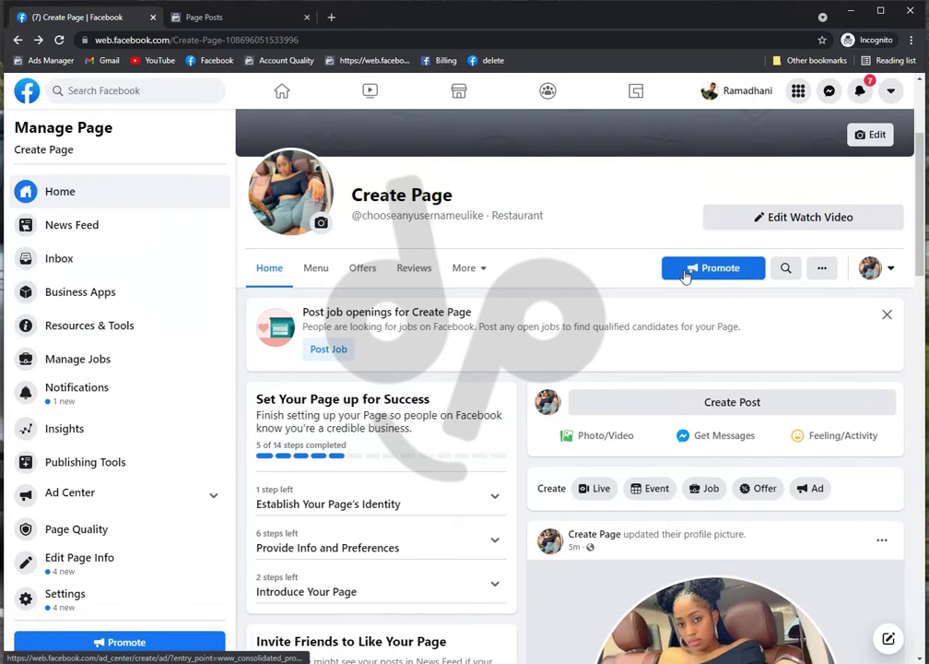
Start a new ad to promote the page and expand the full list of ad goals
click(715, 269)
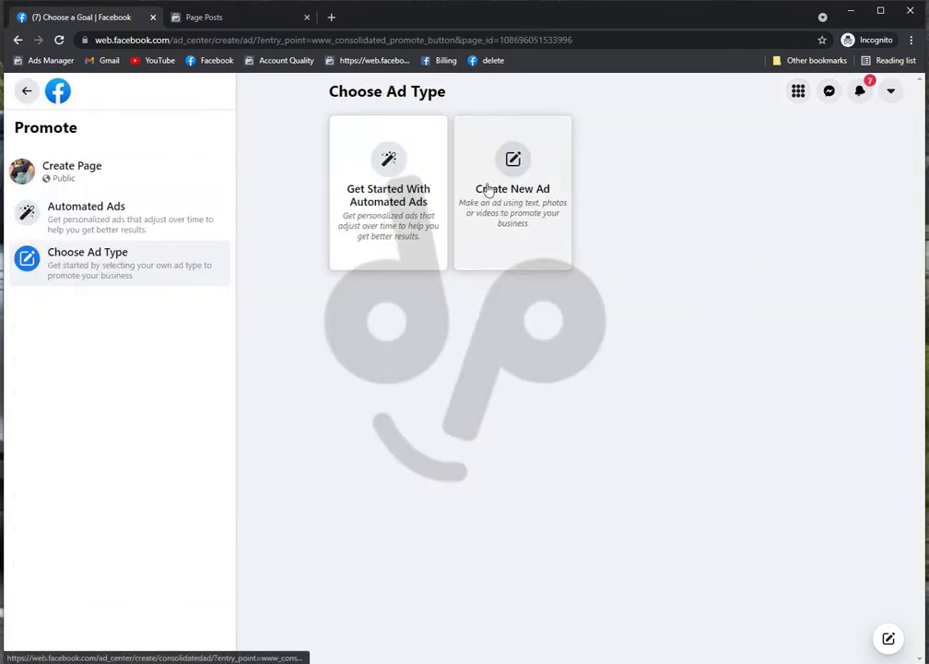
click(519, 201)
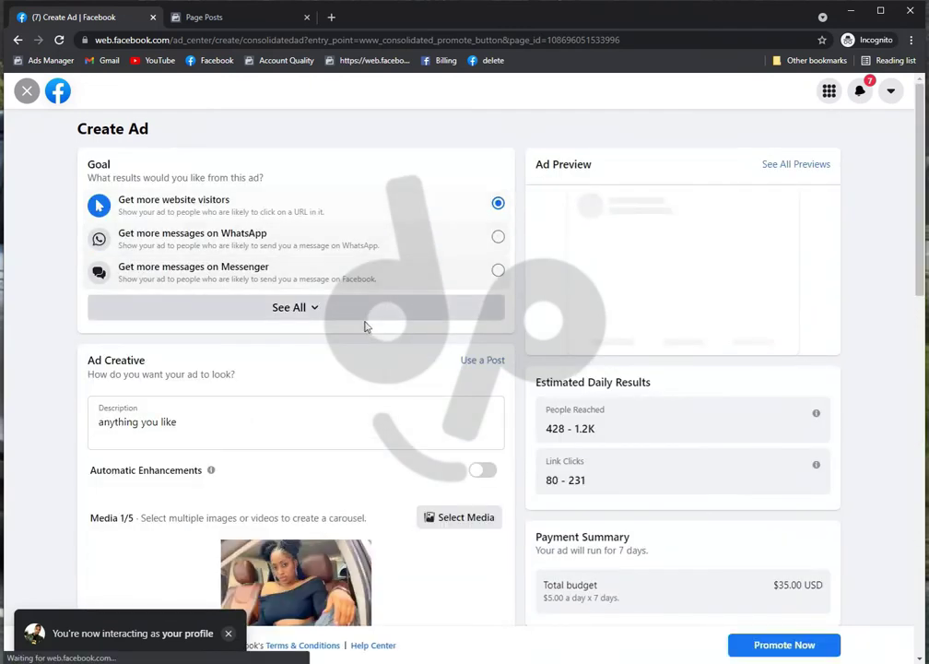
click(320, 308)
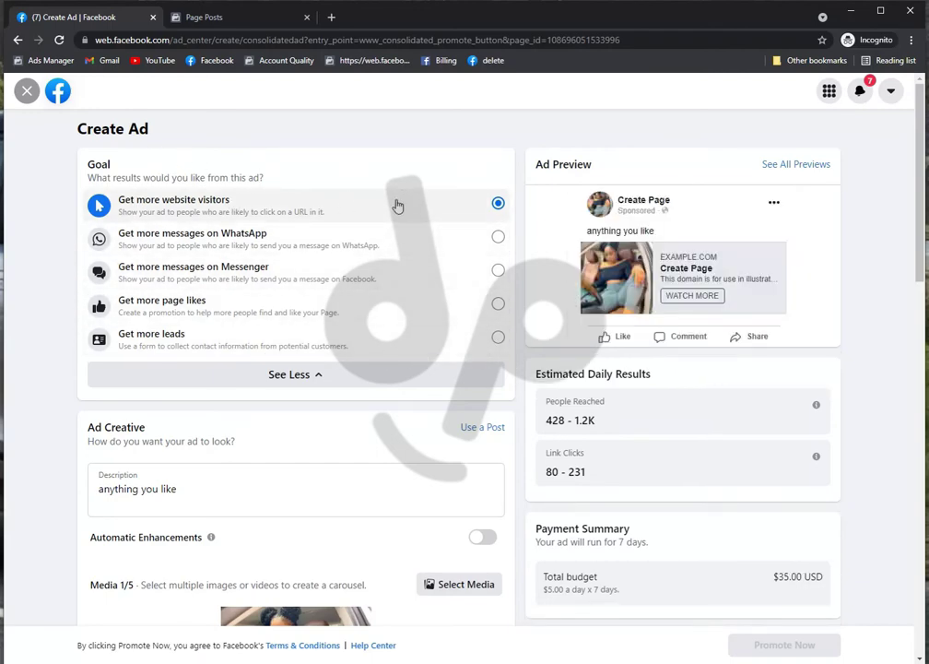
Replace the ad creative's description with "Here your Ad caption"
scroll(498, 258, down, 2)
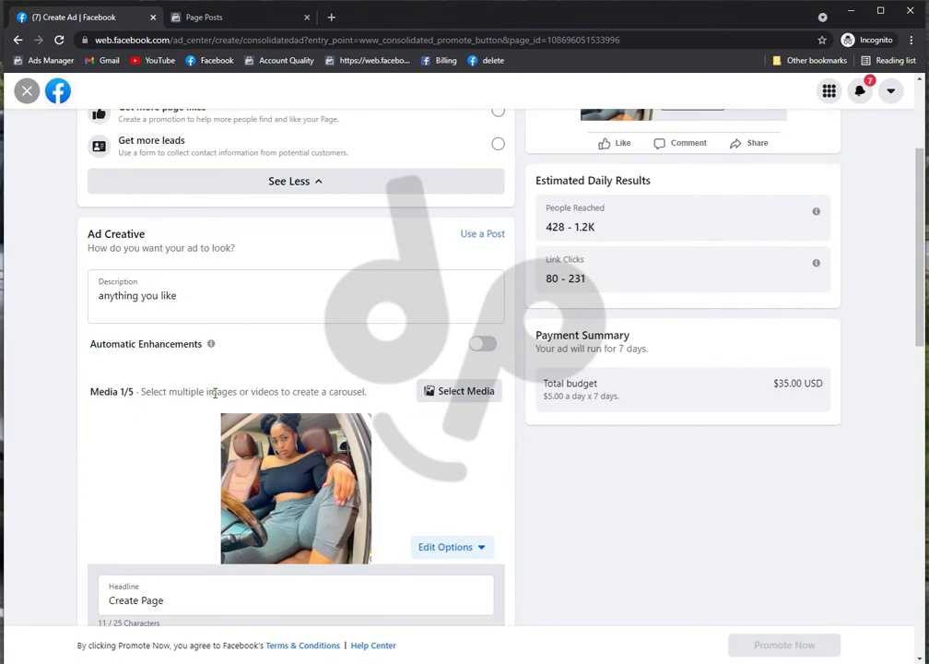
triple_click(215, 393)
triple_click(140, 297)
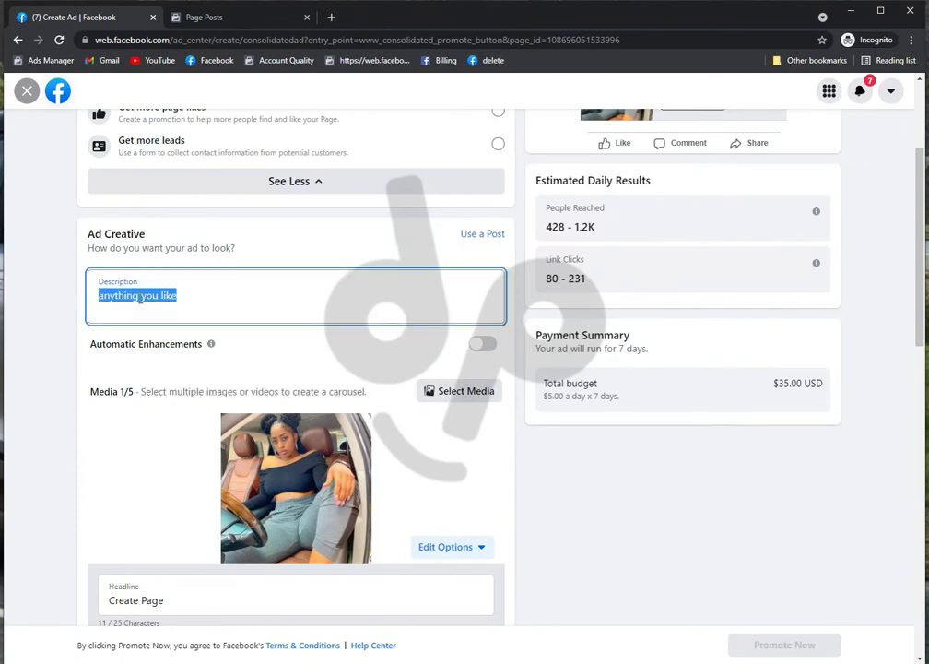
text(Here your A)
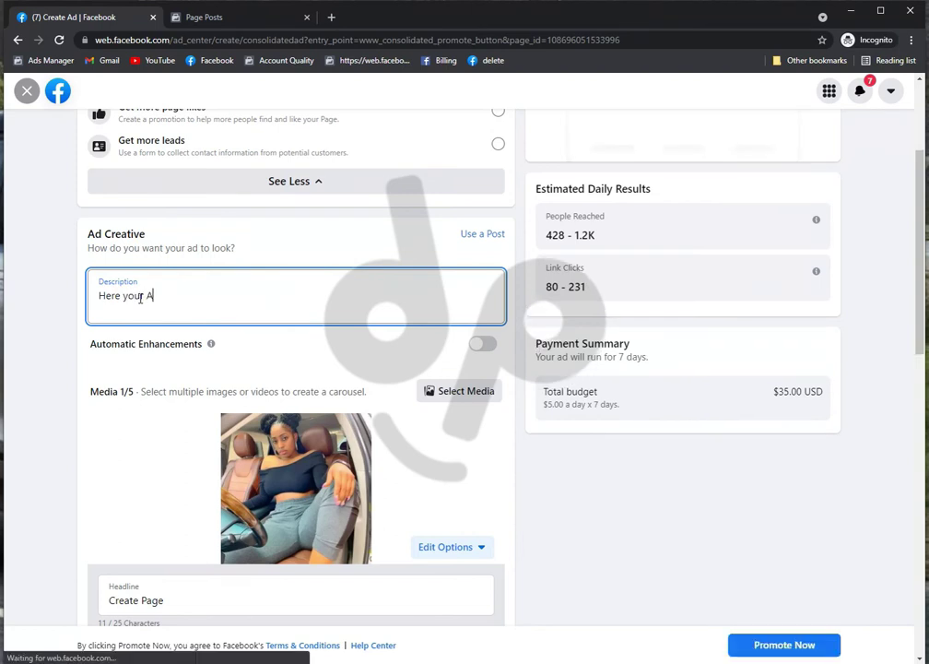
text(d caption)
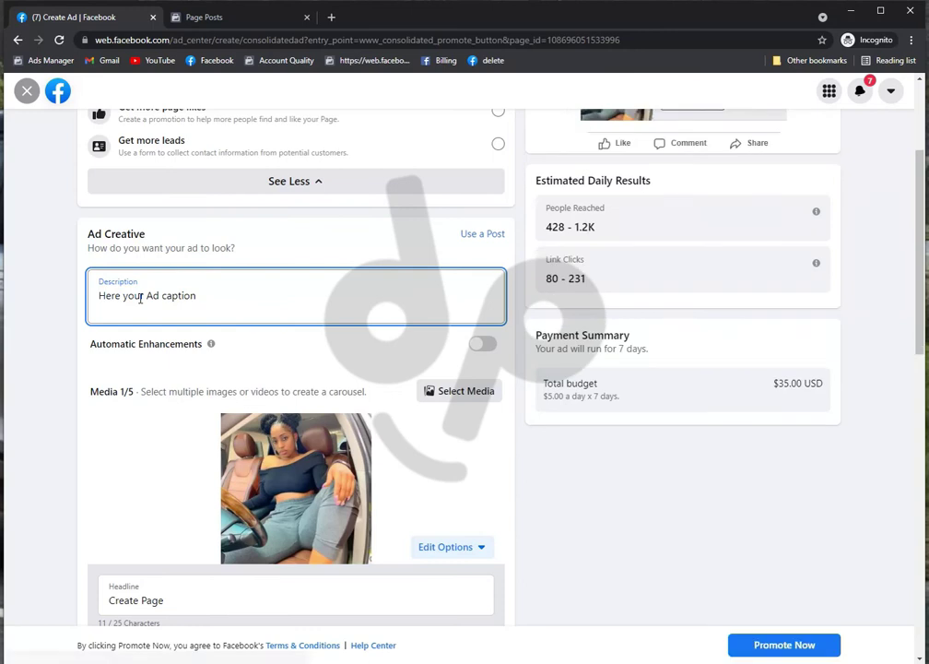
Upload a new image for the ad, remove the existing page photo from the media and apply the selection
click(468, 394)
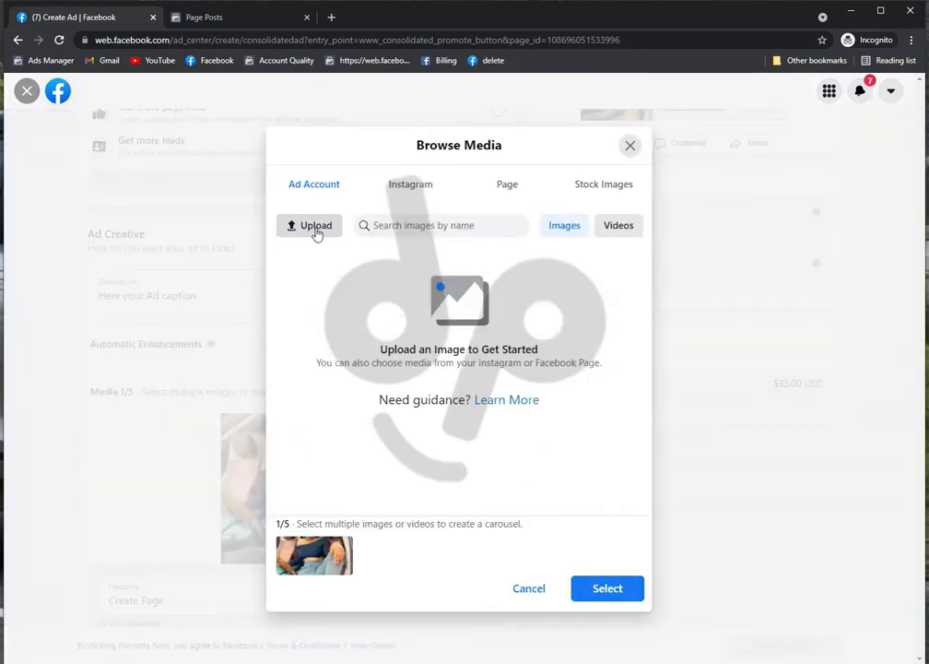
click(323, 230)
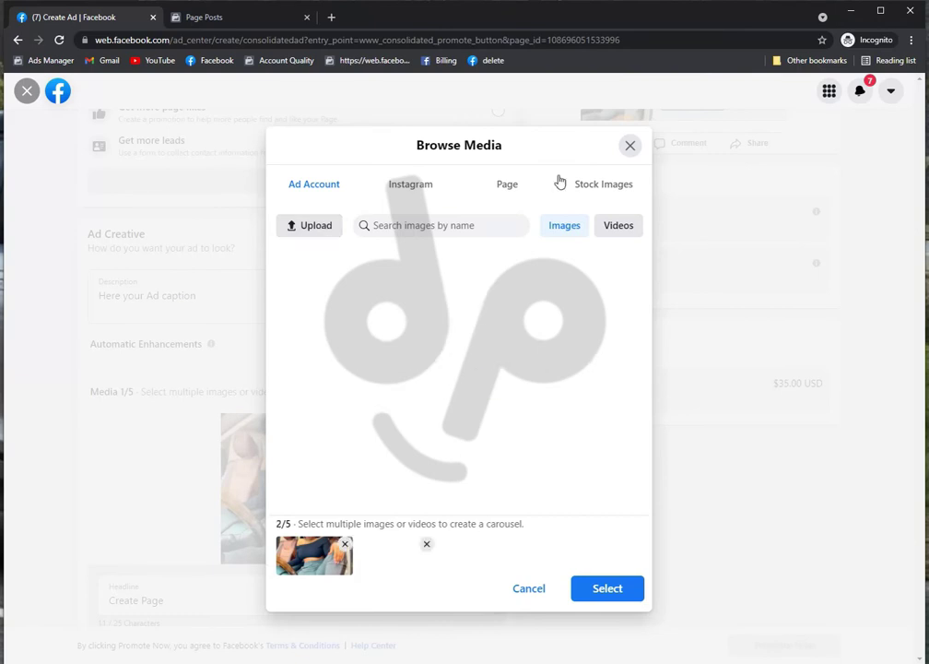
click(346, 543)
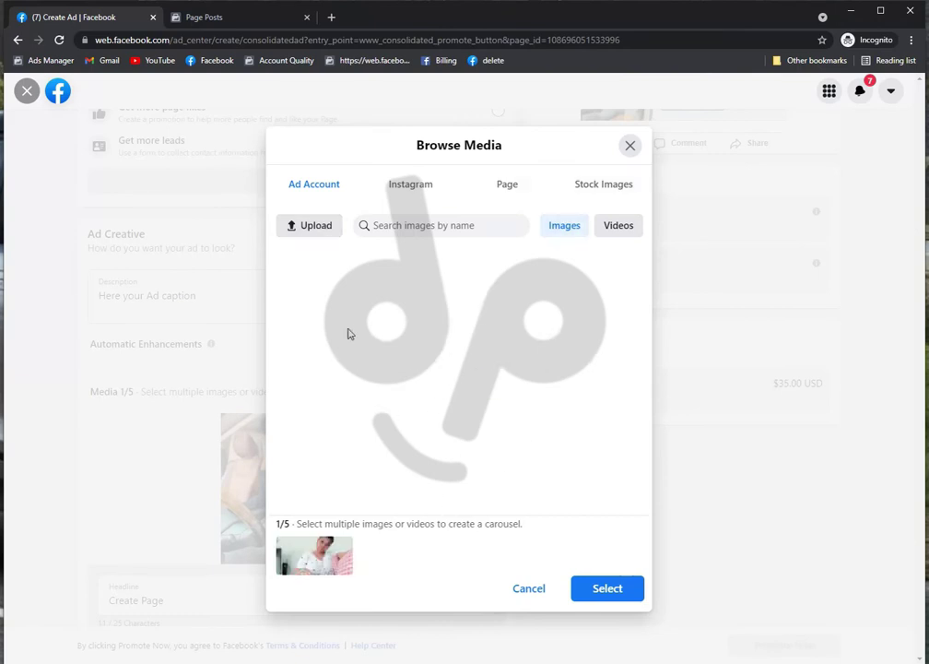
click(620, 591)
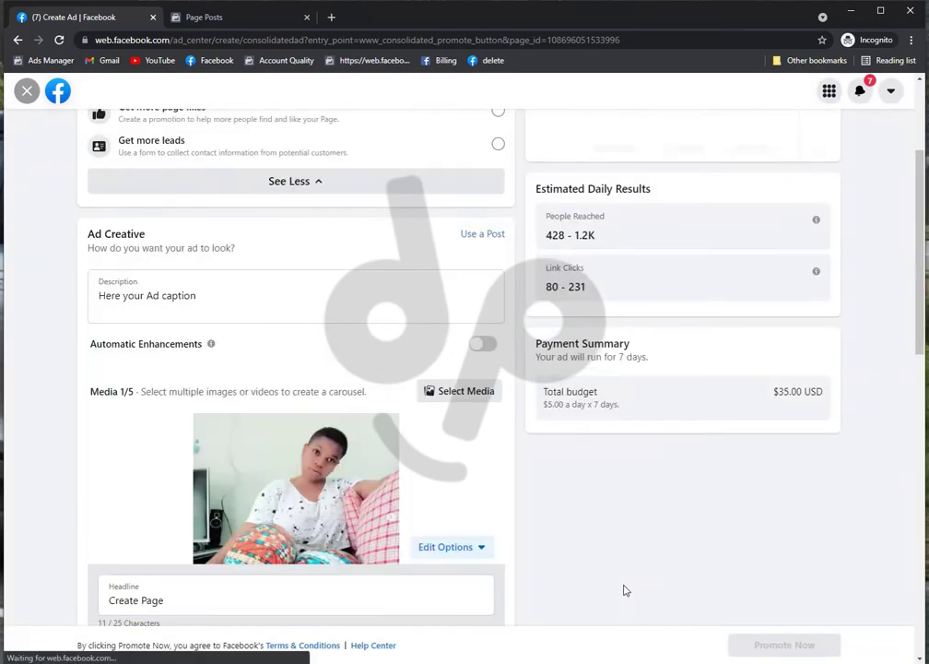
Clear the existing text from the ad creative's headline
scroll(275, 459, down, 3)
triple_click(236, 343)
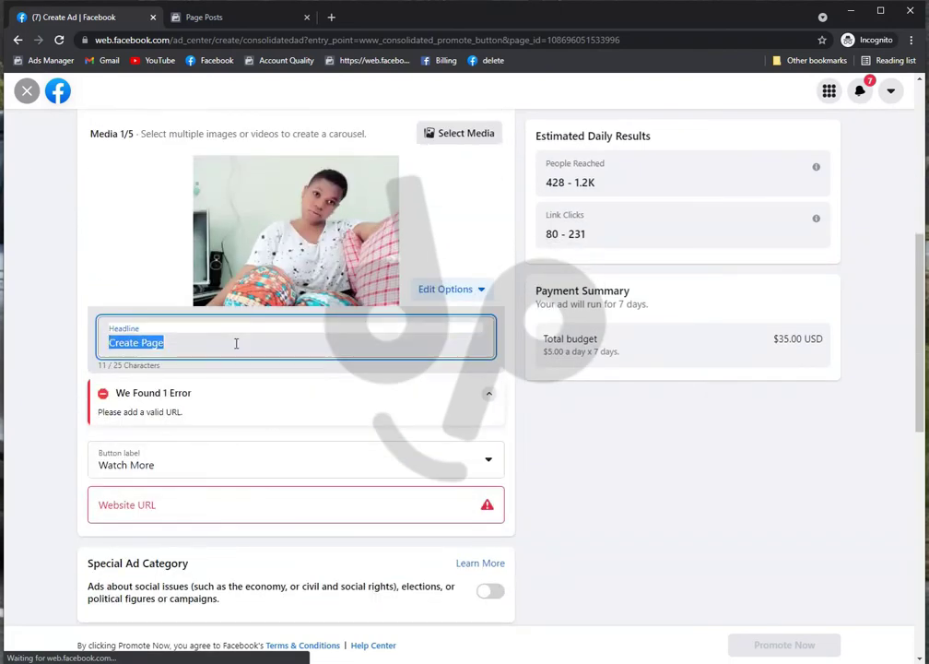
key(BackSpace)
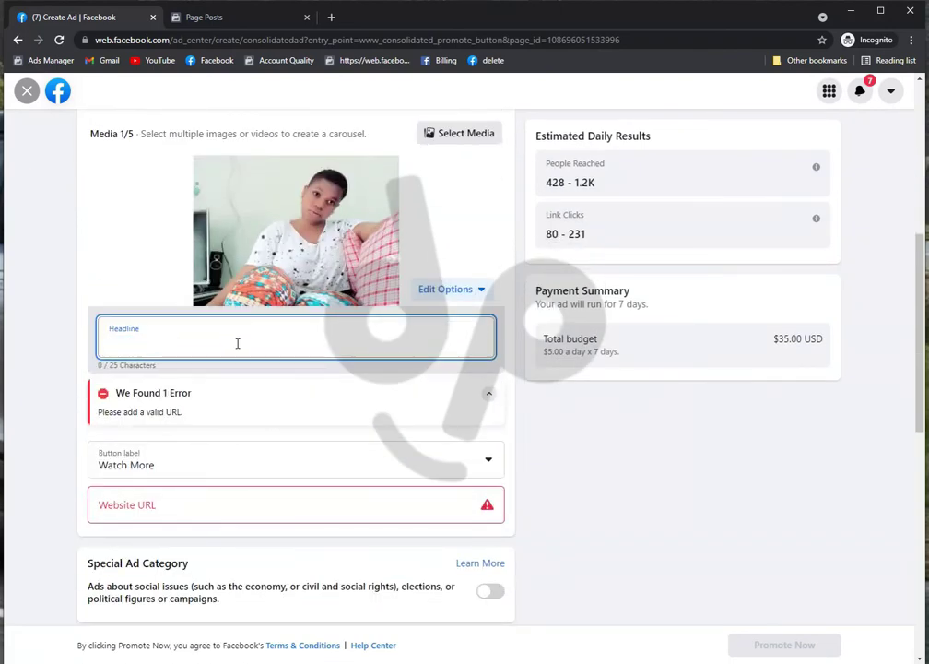
scroll(241, 346, up, 5)
scroll(455, 372, down, 4)
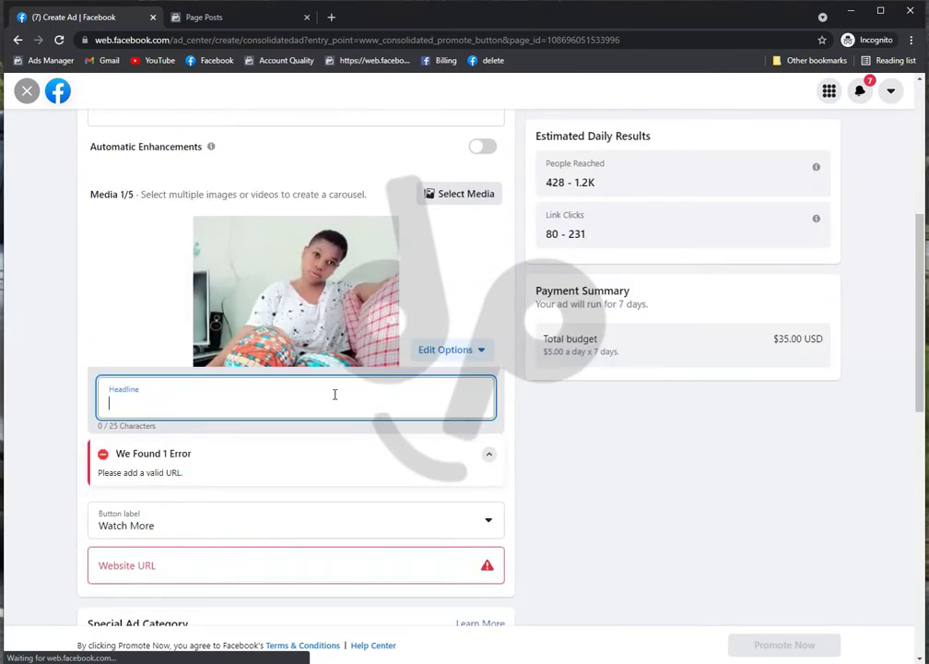
scroll(323, 393, down, 2)
click(181, 341)
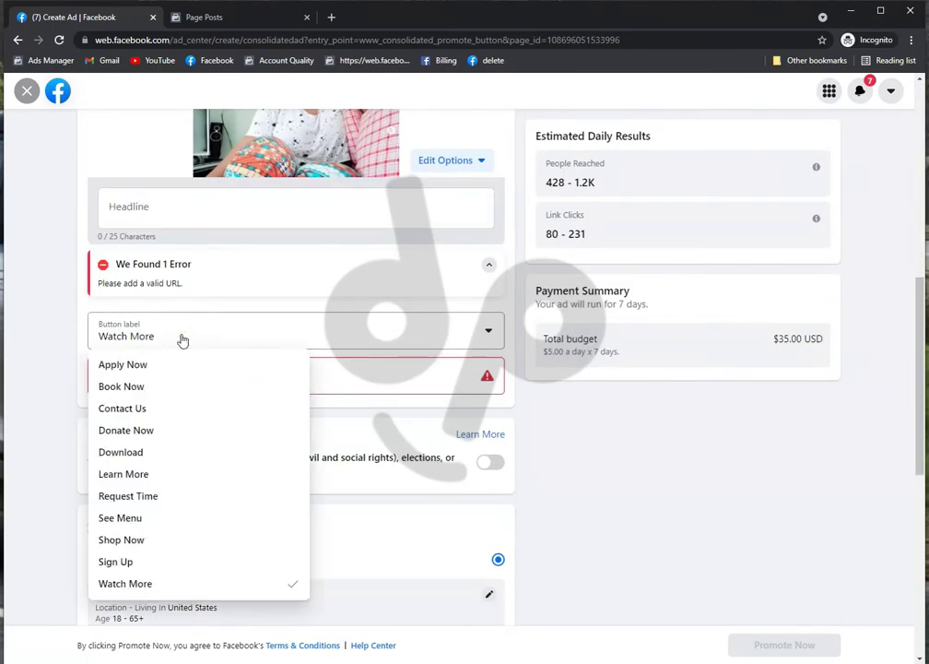
click(178, 588)
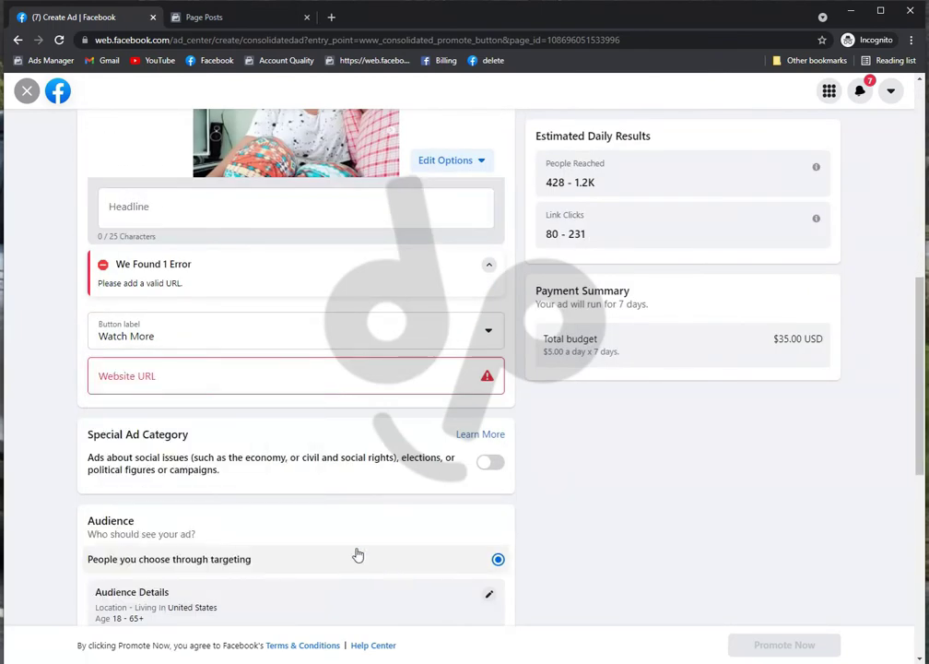
right_click(197, 384)
click(240, 488)
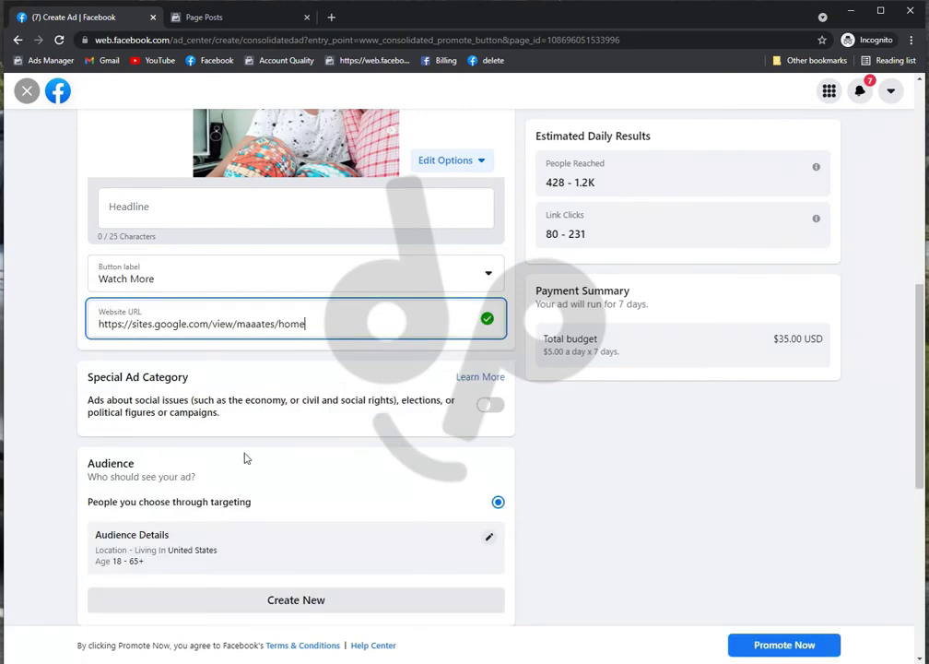
click(255, 357)
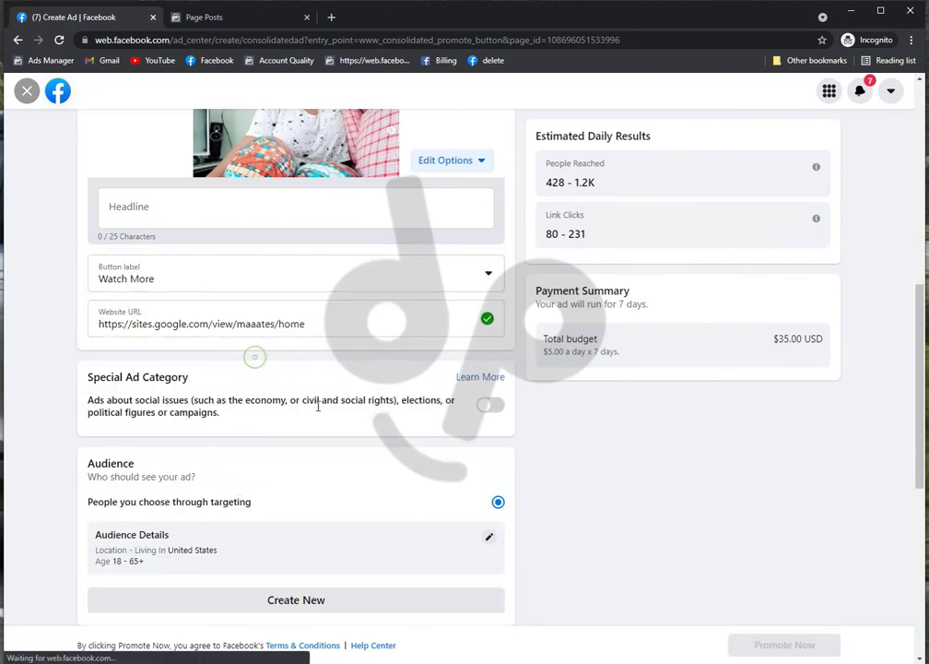
Edit the audience to a minimum age of 13, replace the United States location with South Africa, and save it
scroll(311, 403, down, 2)
click(489, 345)
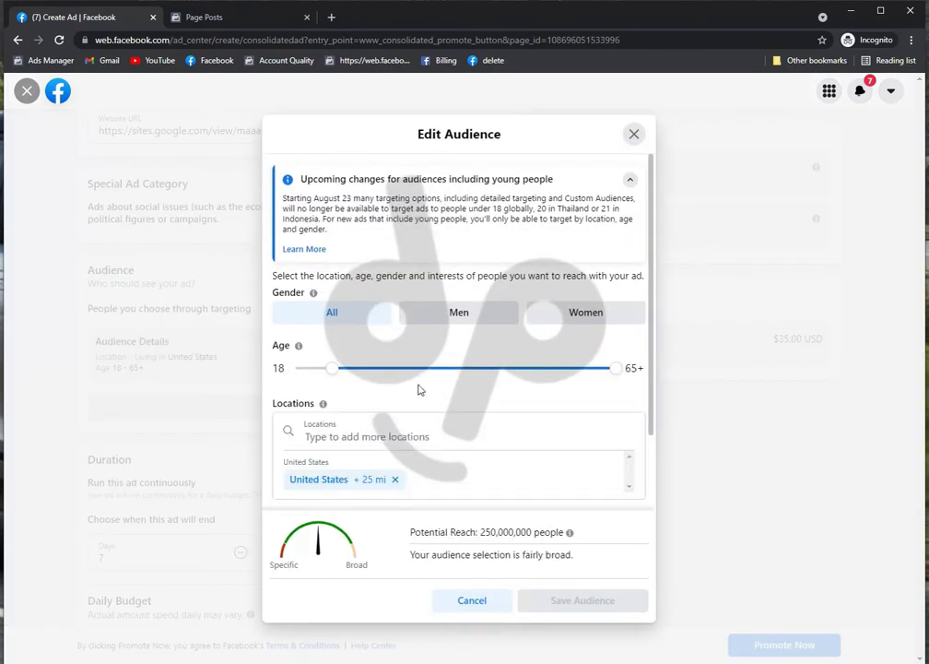
drag(330, 370, 285, 371)
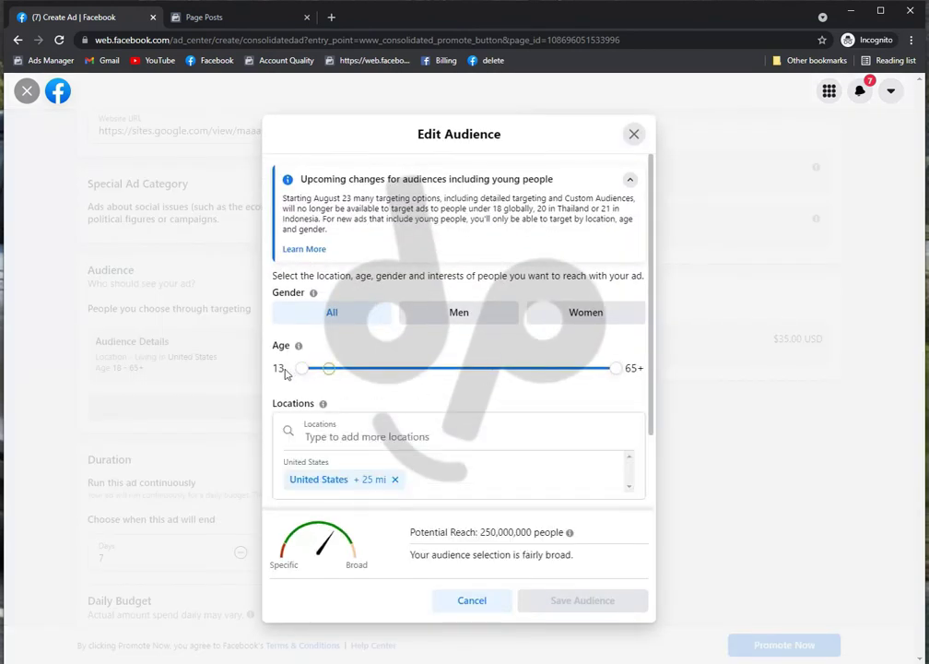
click(395, 481)
text(s)
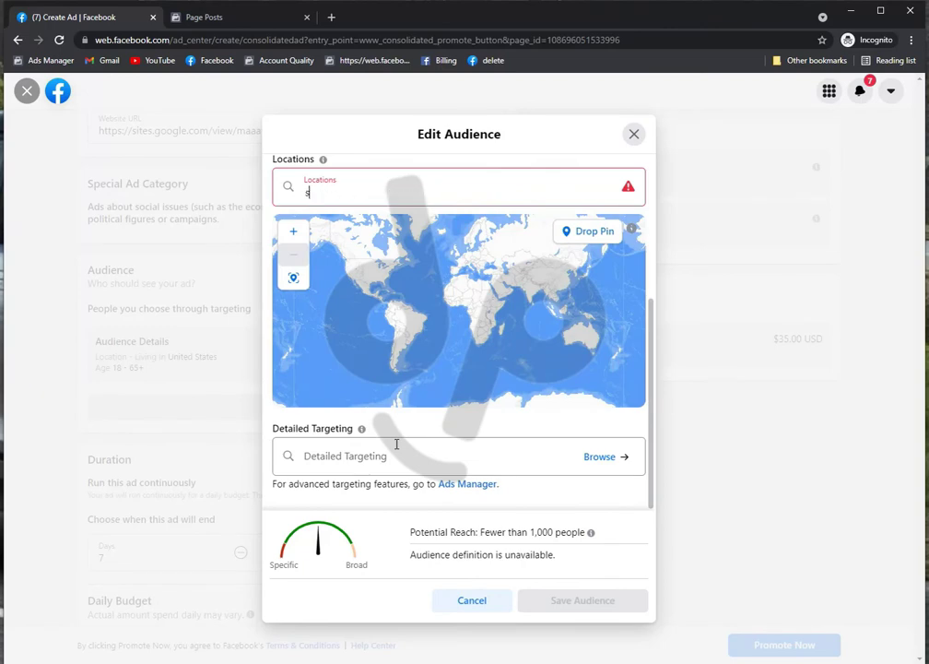
text(outh afr)
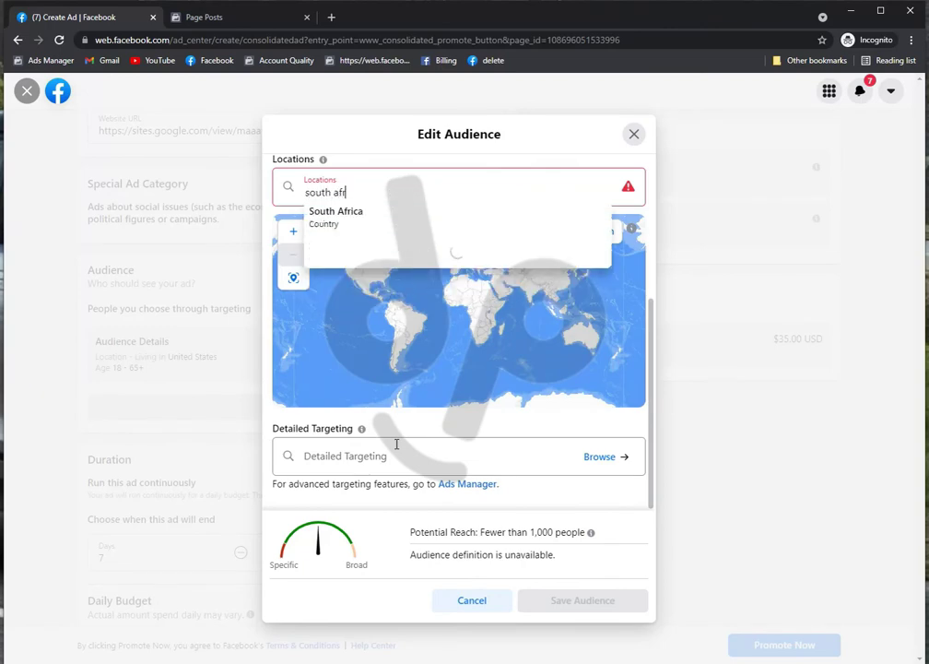
click(347, 215)
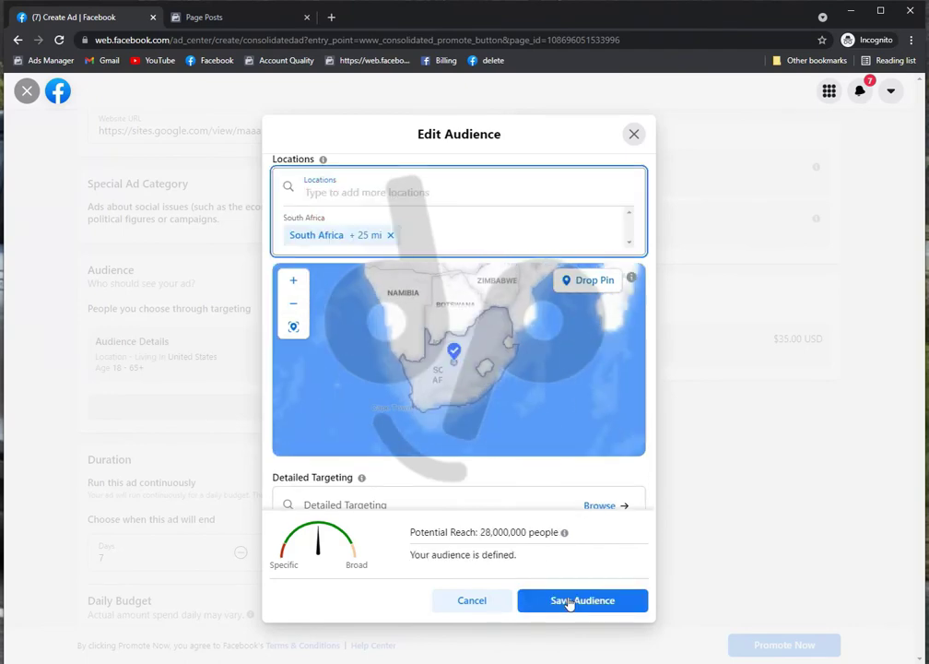
click(569, 601)
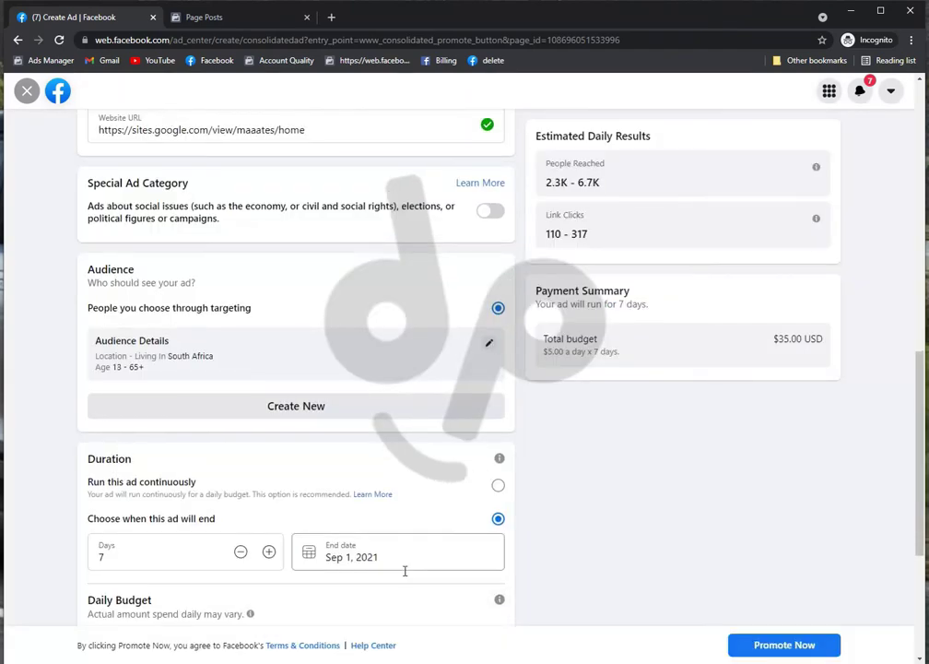
Set the ad's daily budget to $25 and its duration to 1 day
scroll(405, 571, down, 3)
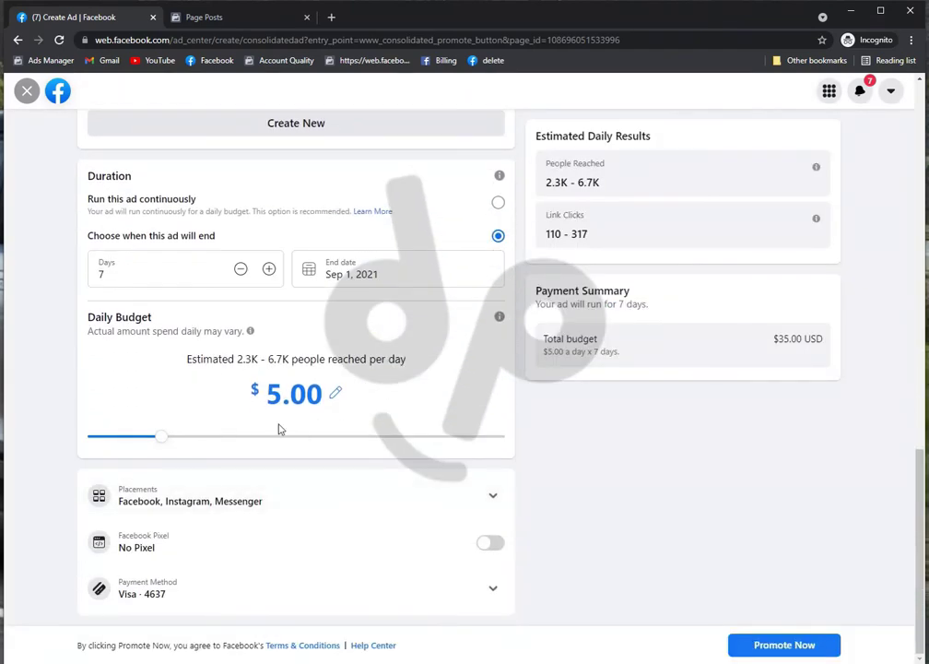
scroll(305, 391, up, 1)
double_click(309, 390)
click(304, 422)
text(25)
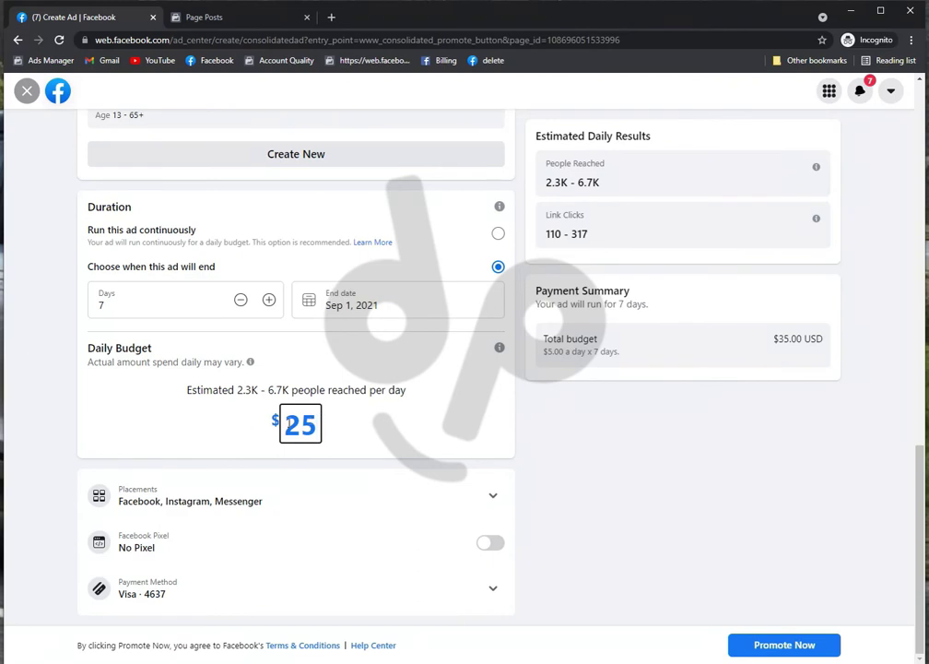
double_click(112, 312)
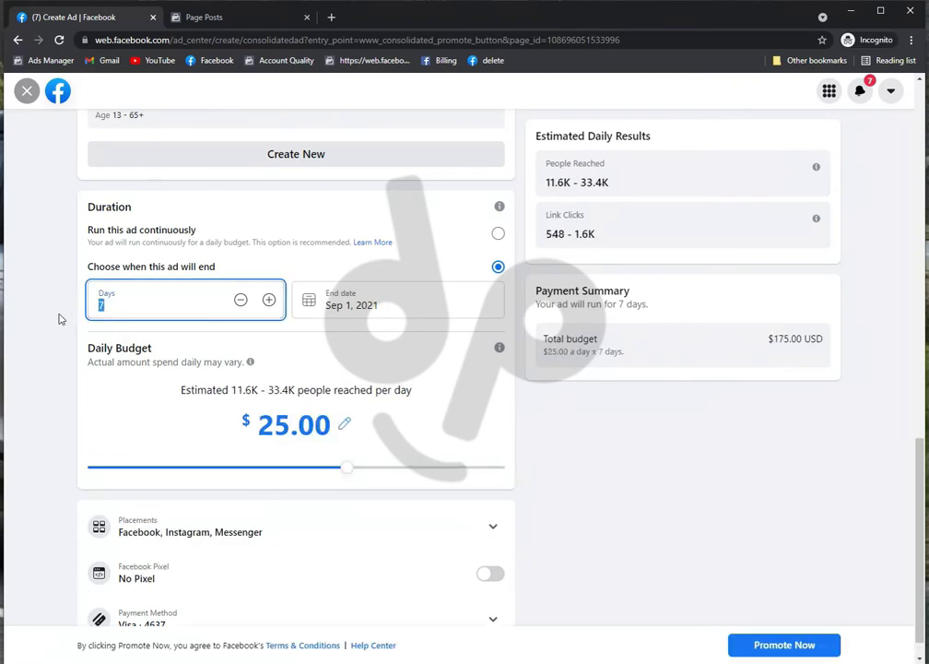
text(1)
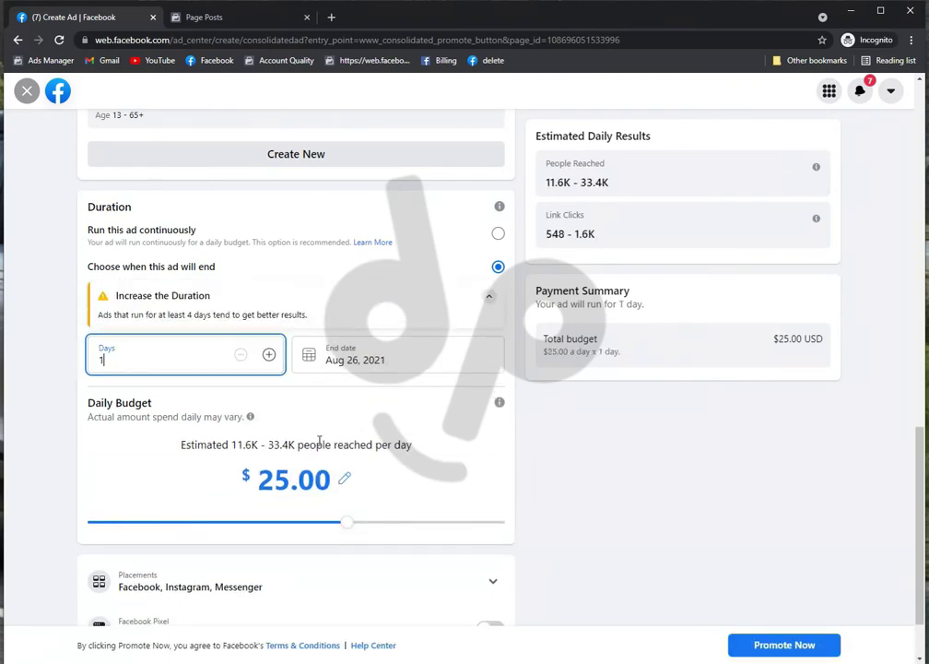
click(349, 406)
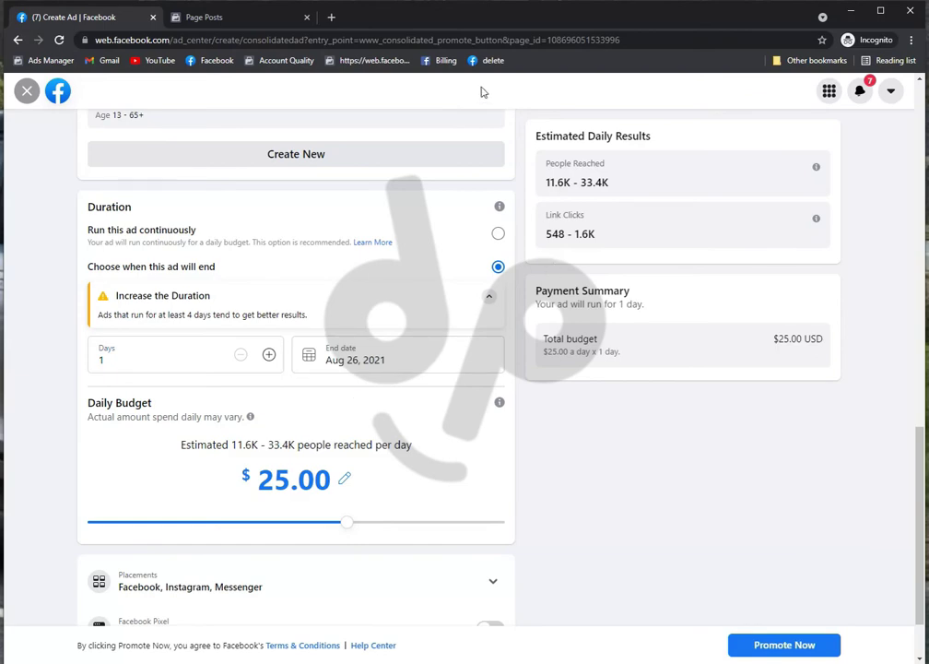
Write the note "in budget use the budget u like....... Not like me" in a new browser tab, then return to the ad
click(331, 17)
text(in budget use the budget u like)
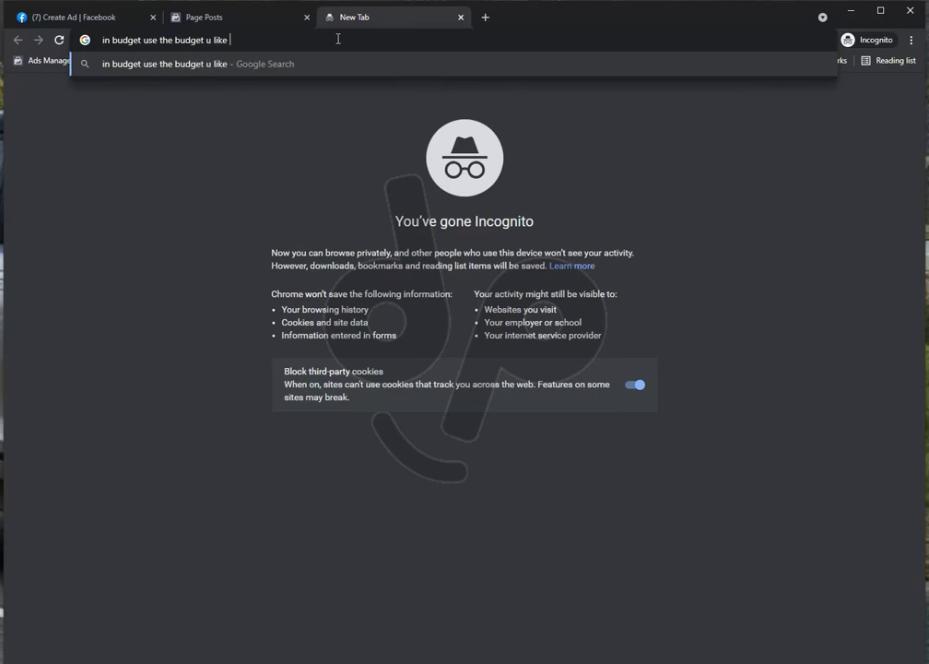
text(...... Not like me)
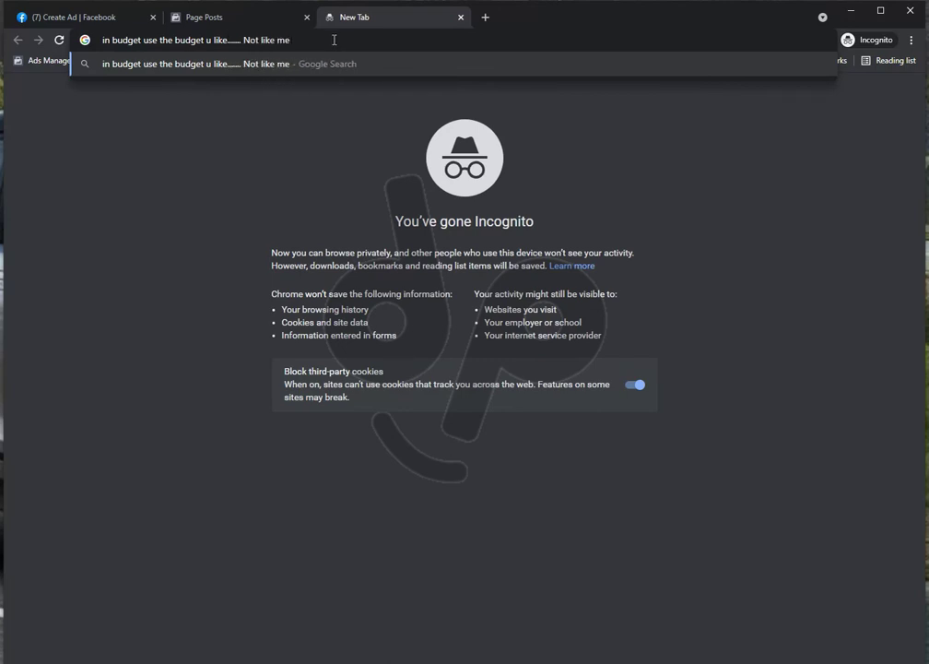
click(273, 100)
click(61, 14)
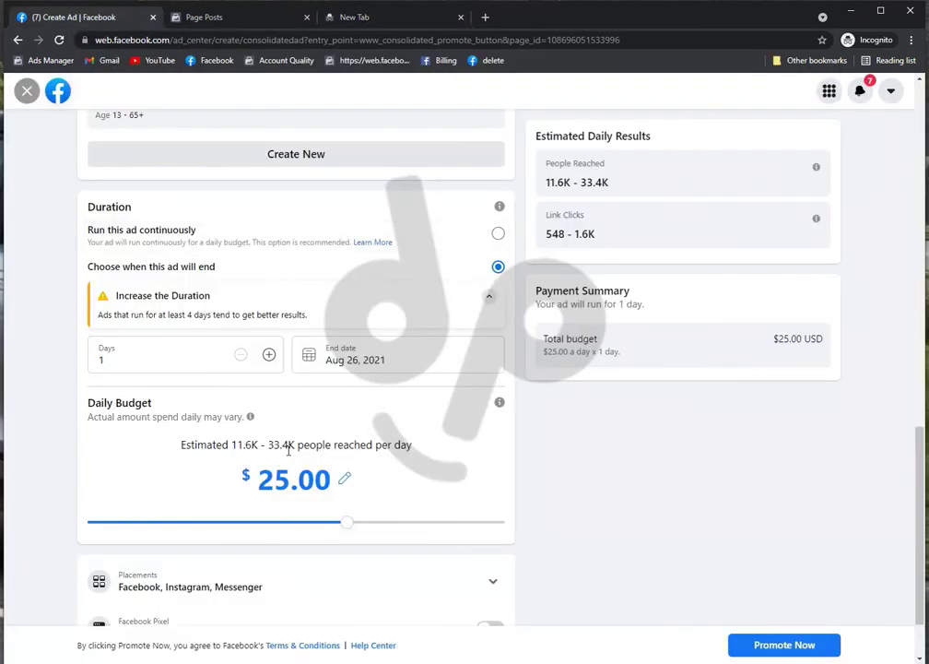
Replace the ad creative's description with "PLAY FULL ALONE"
scroll(340, 429, up, 8)
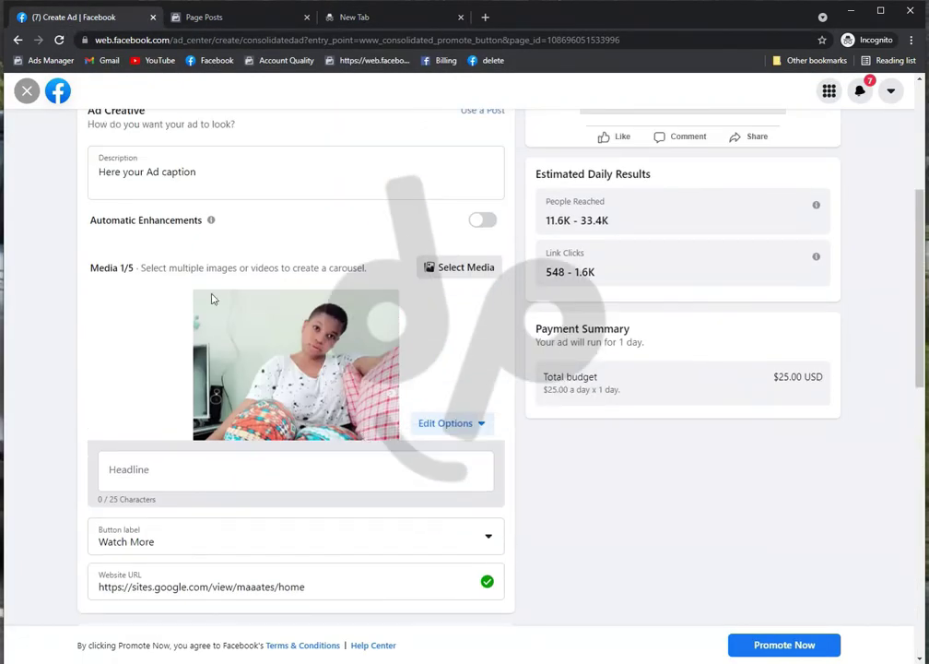
triple_click(221, 175)
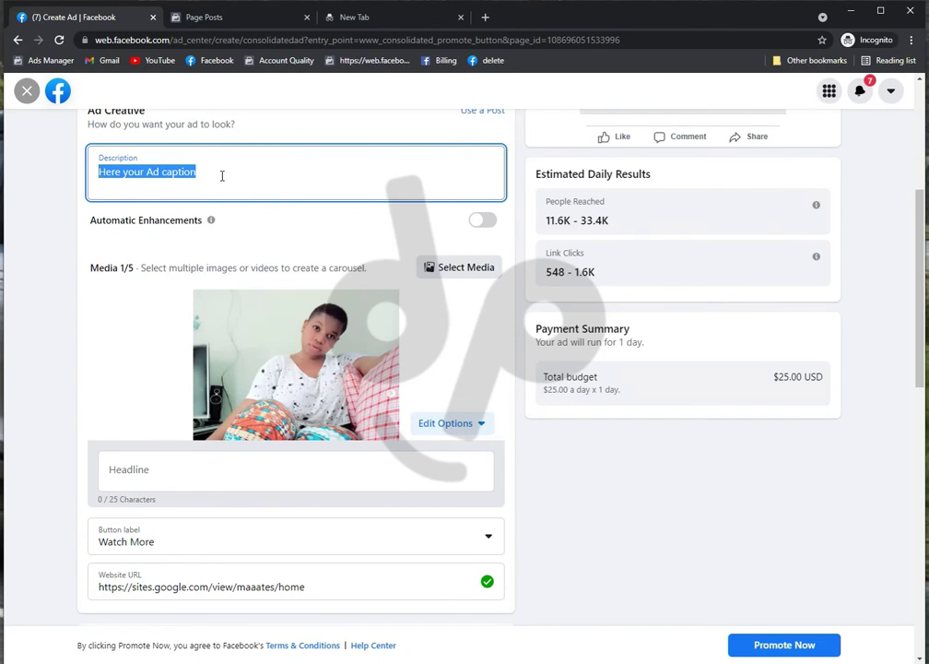
key(BackSpace)
scroll(221, 175, down, 1)
scroll(236, 240, up, 4)
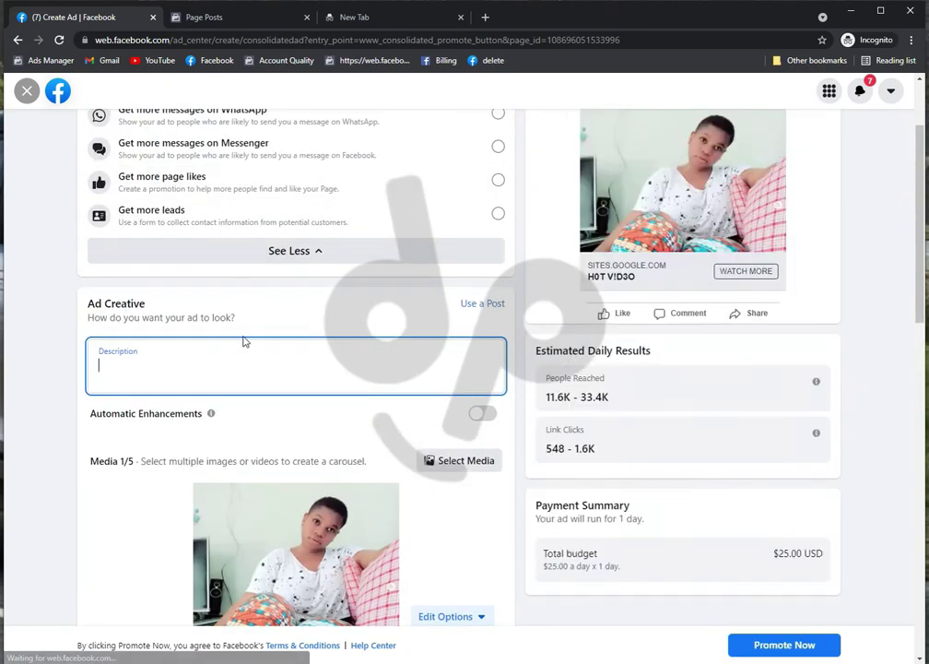
text(PLAY FULL ALONE)
click(289, 307)
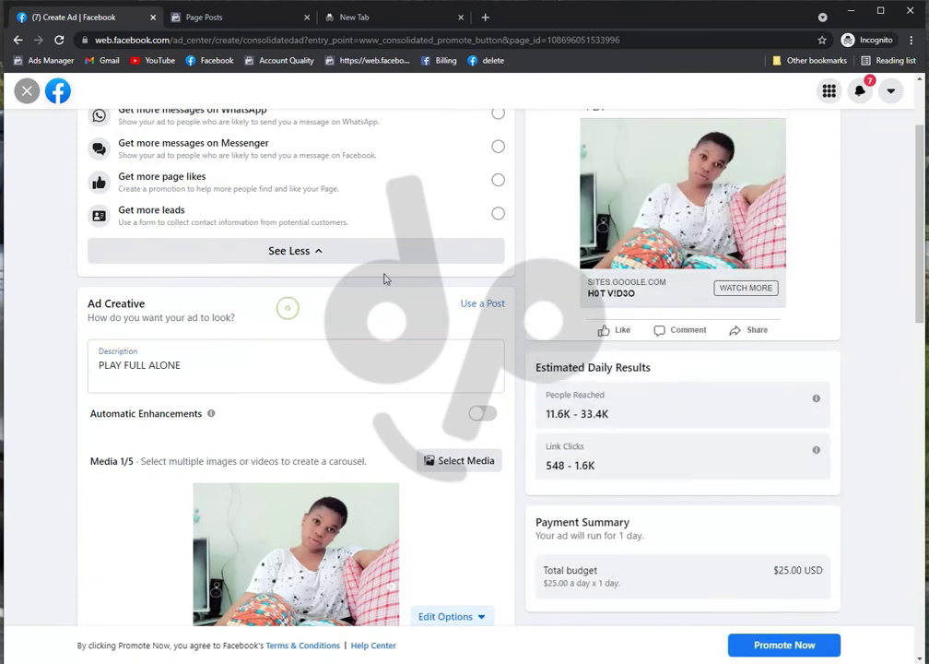
Set the ad's headline to "PLAYNOW" and review the ad preview and remaining ad settings
scroll(415, 401, down, 5)
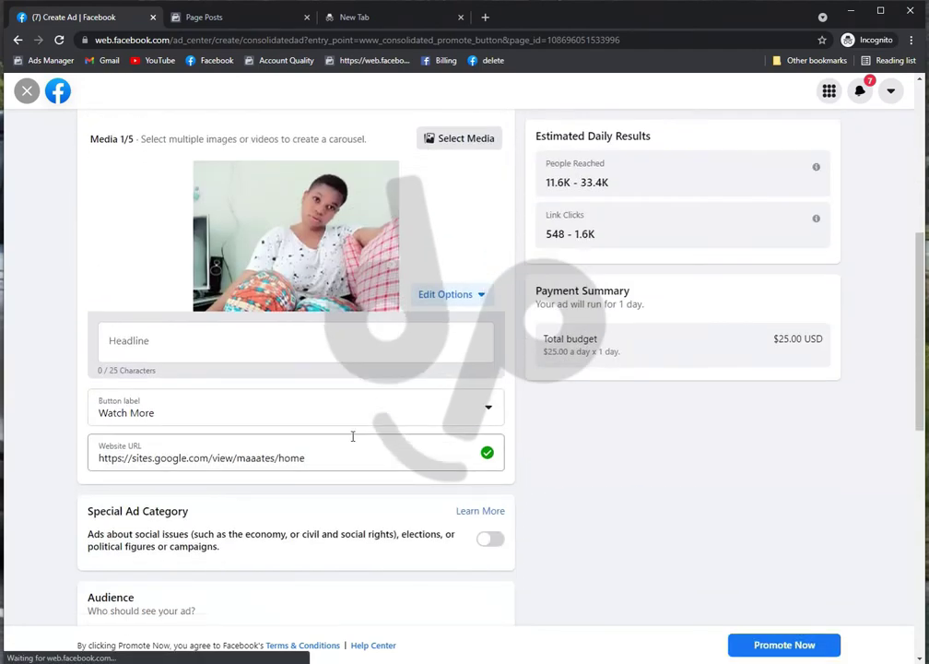
scroll(697, 373, up, 5)
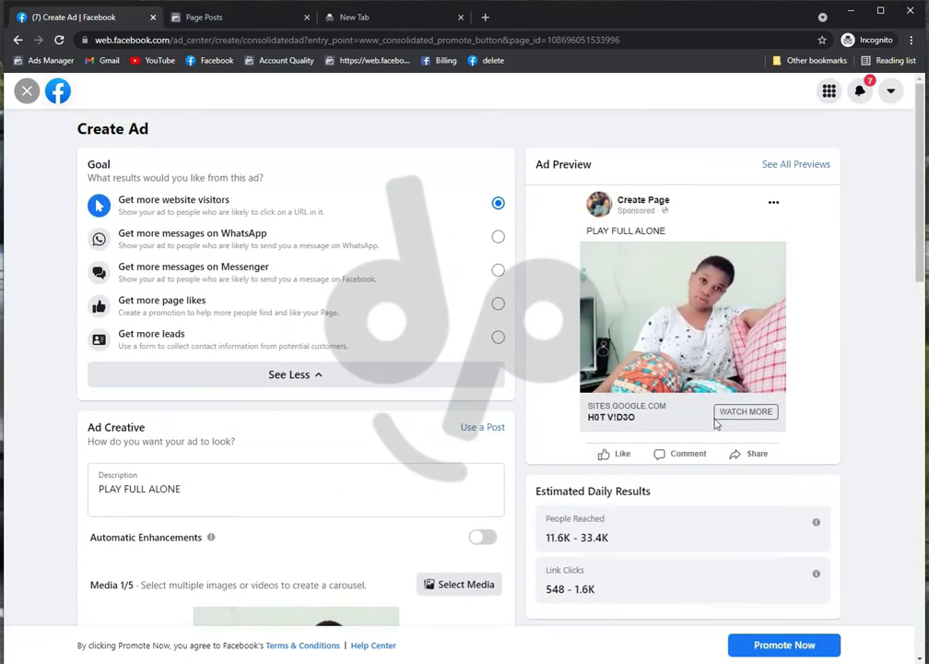
scroll(532, 535, down, 6)
click(190, 404)
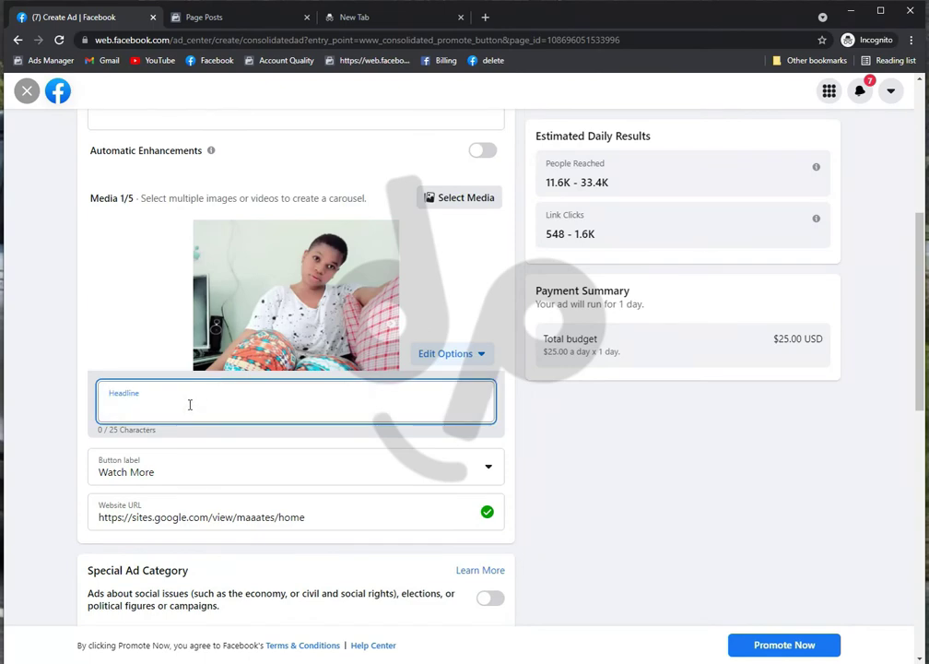
text(PLAYNOW)
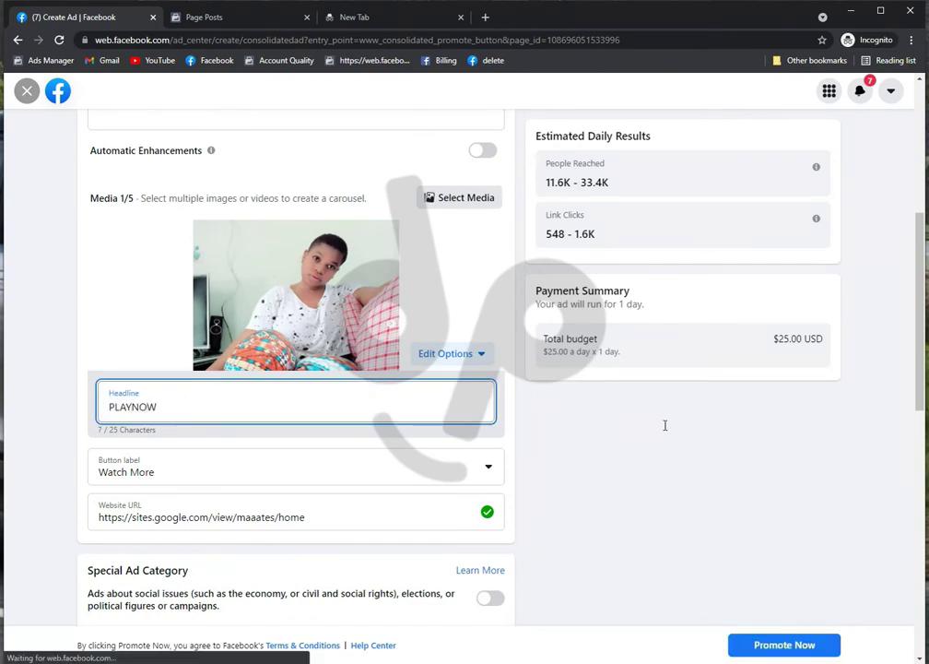
scroll(664, 420, up, 5)
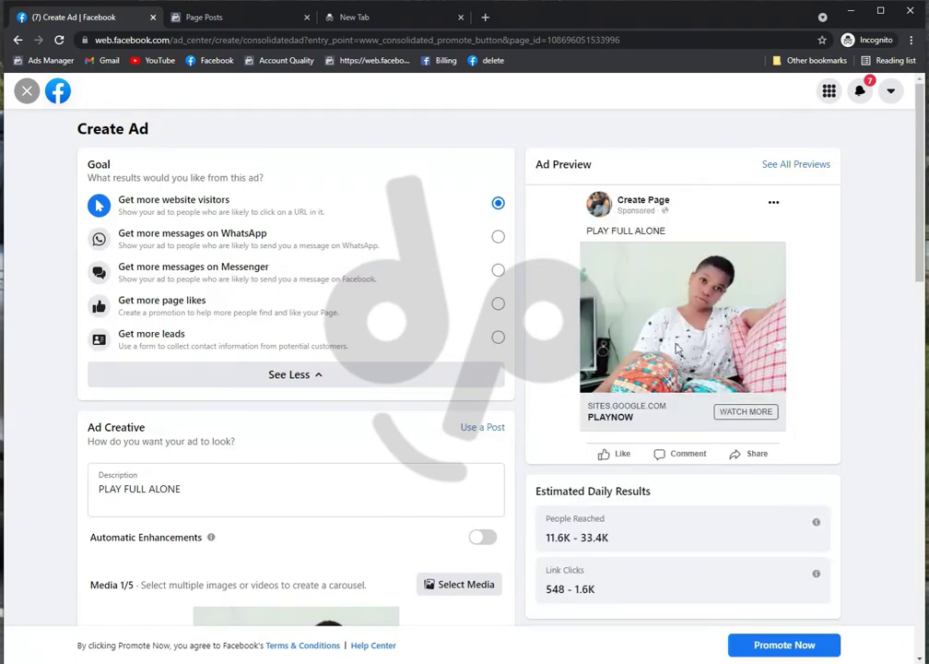
scroll(222, 456, down, 8)
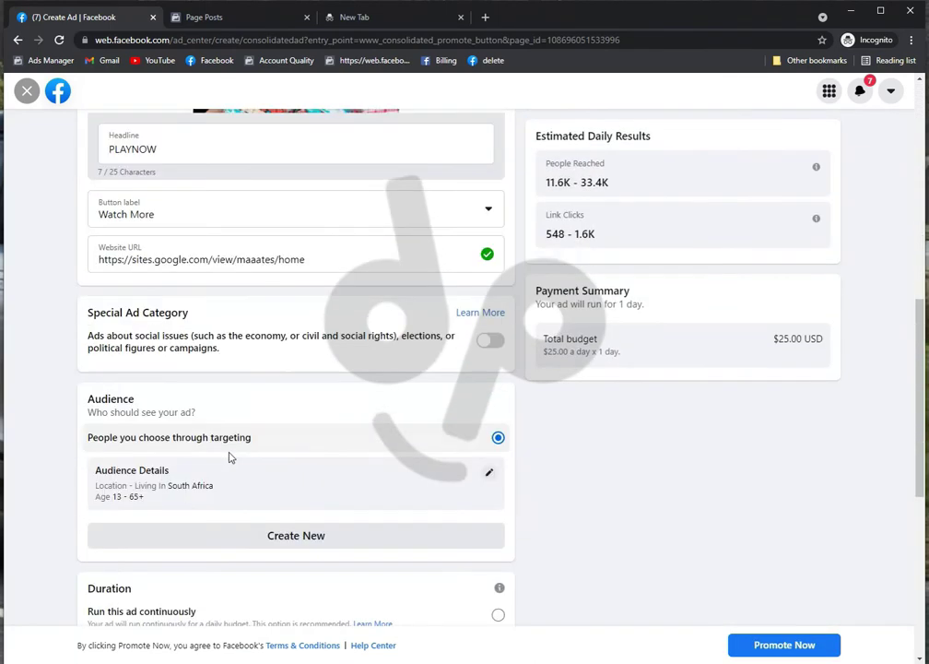
scroll(229, 456, down, 5)
scroll(249, 456, up, 7)
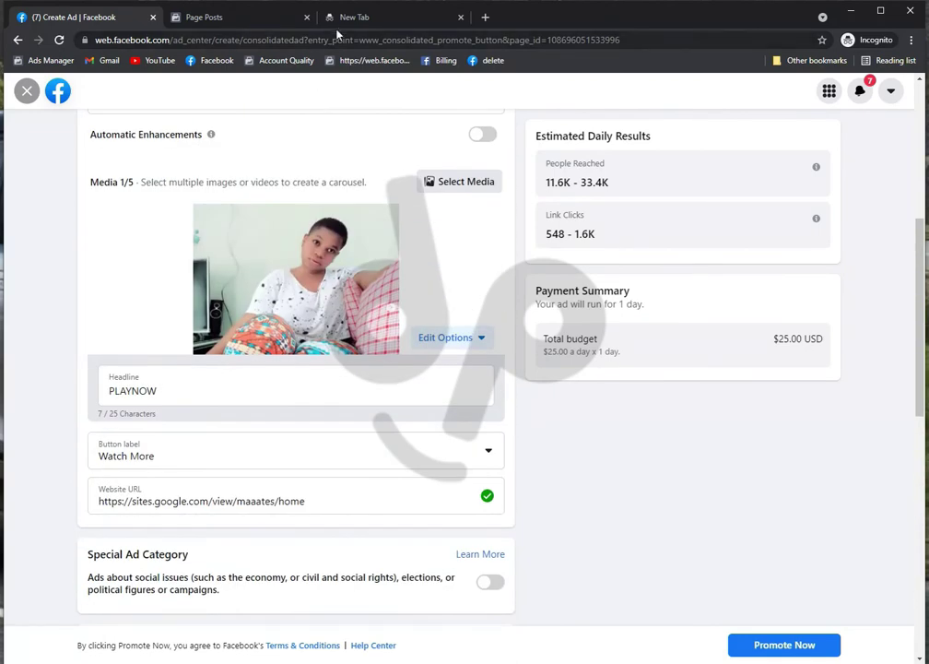
Write the note "OUR AD IS COMPLETE. ALL IMPORTANT THINGS WE'VE DONE" in the blank browser tab's address bar without submitting it
click(339, 24)
click(337, 40)
key(BackSpace)
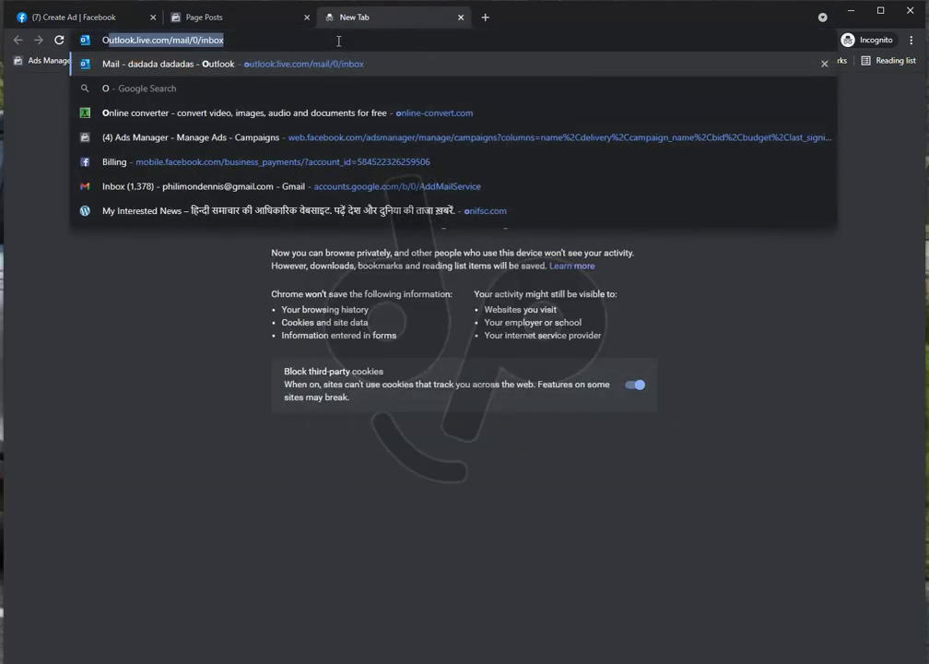
text(OUR AD)
text(I)
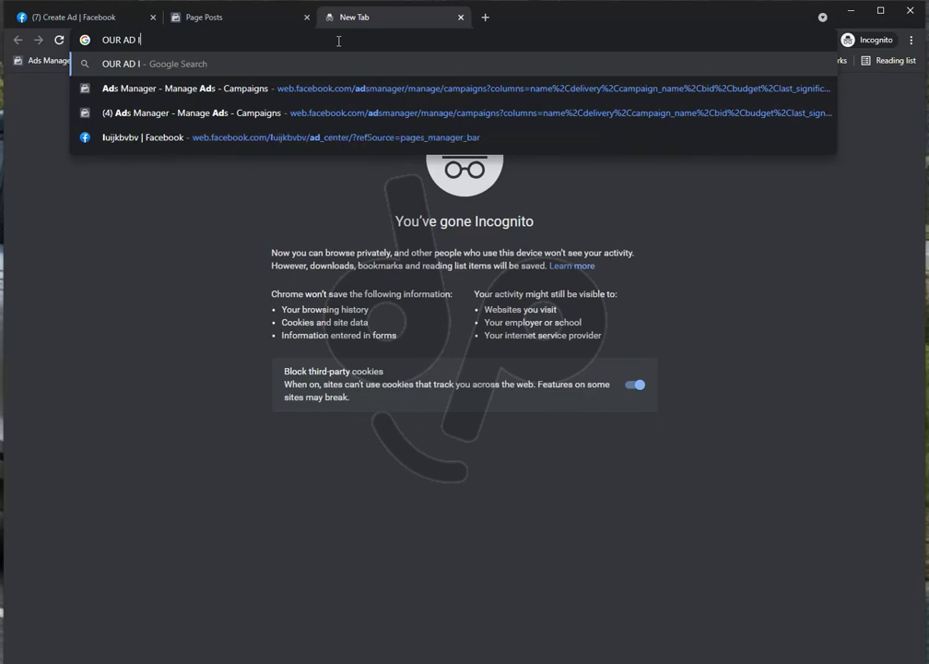
text(S COM)
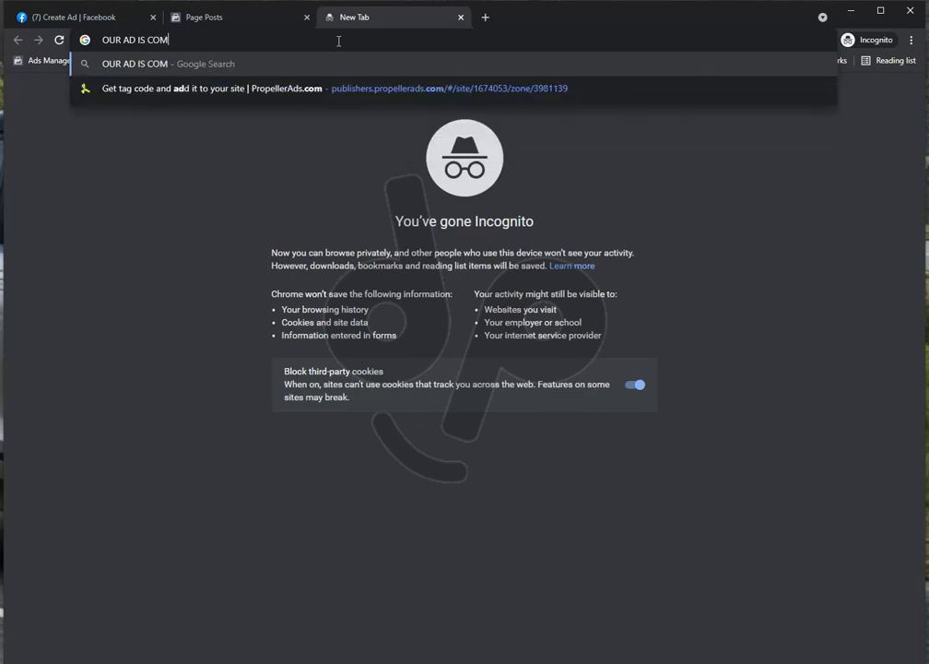
text(PLETE . ALL )
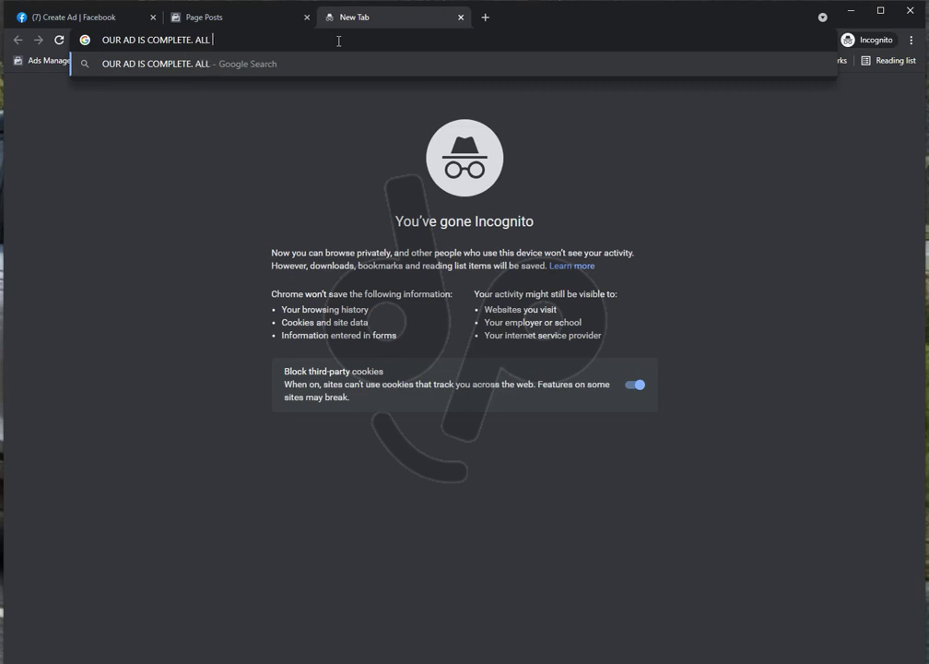
text(IMPORTANT )
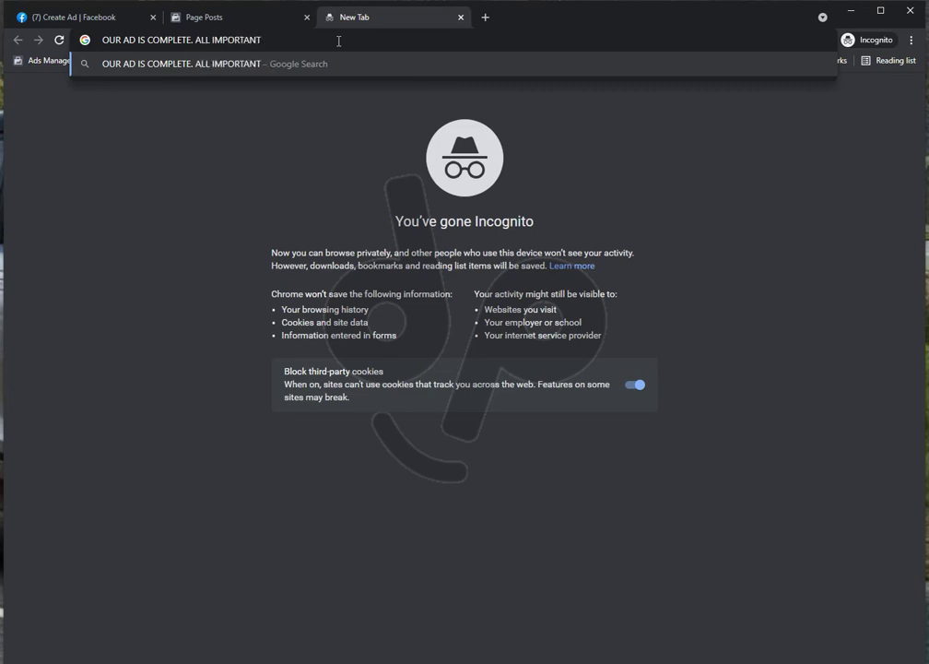
text(THINGS WE)
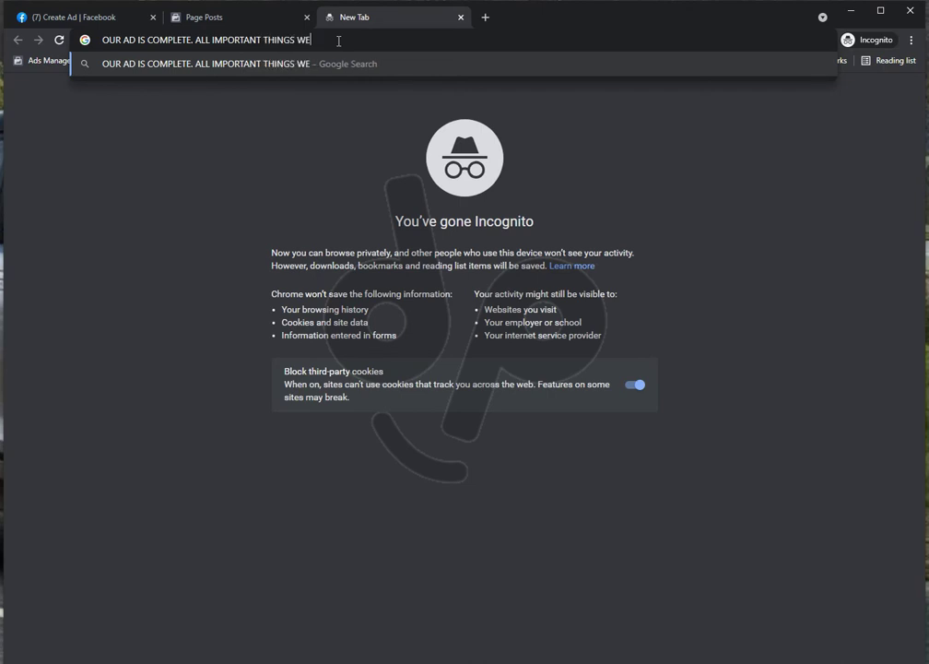
text('VE D)
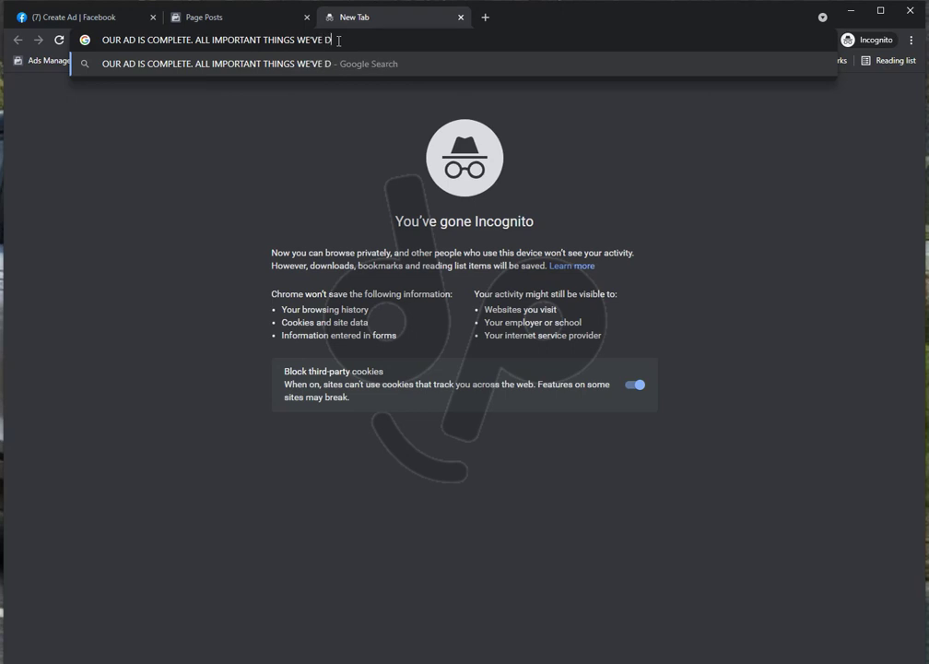
text(ONE)
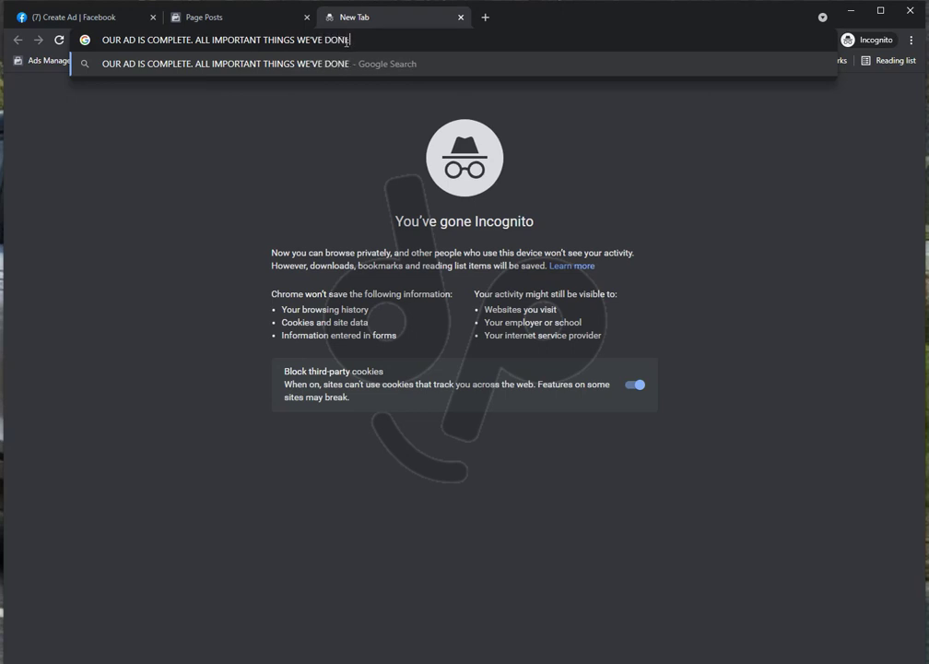
Replace the note in the blank tab's address bar with "Let us publish it"
drag(399, 42, 104, 41)
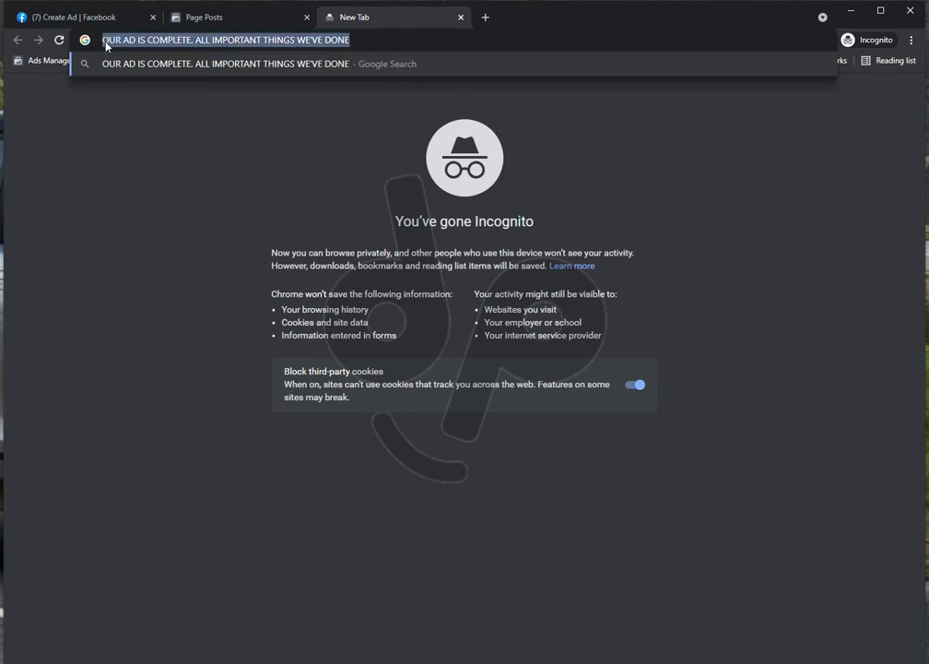
text(Let )
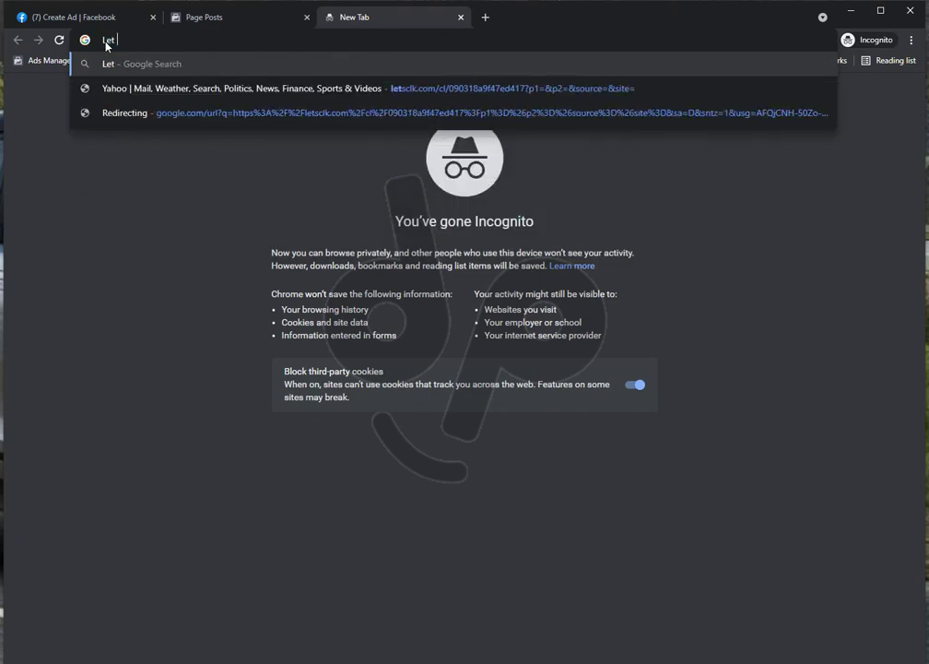
text(us pub)
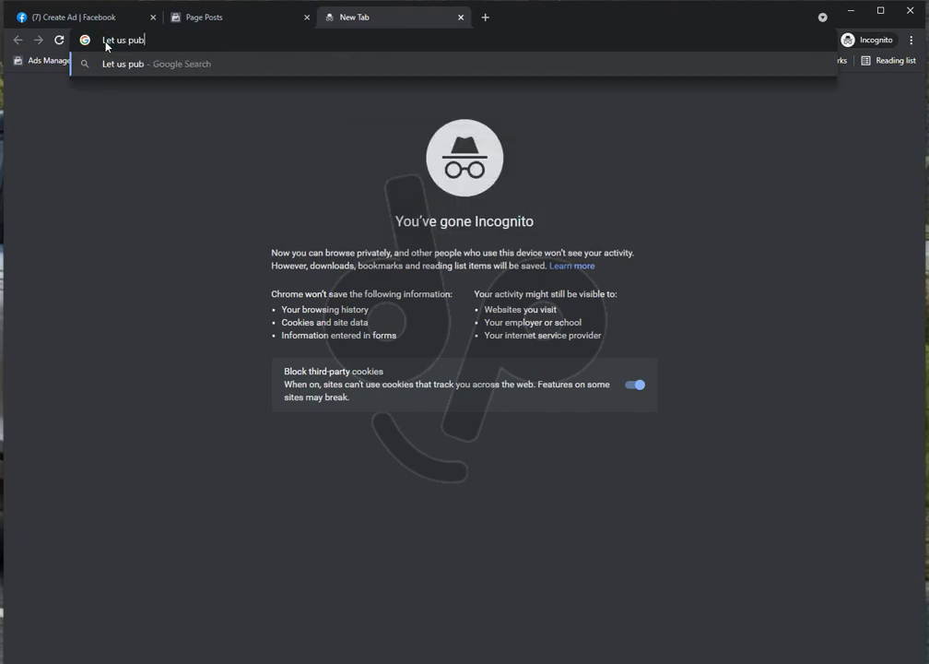
text(lish it)
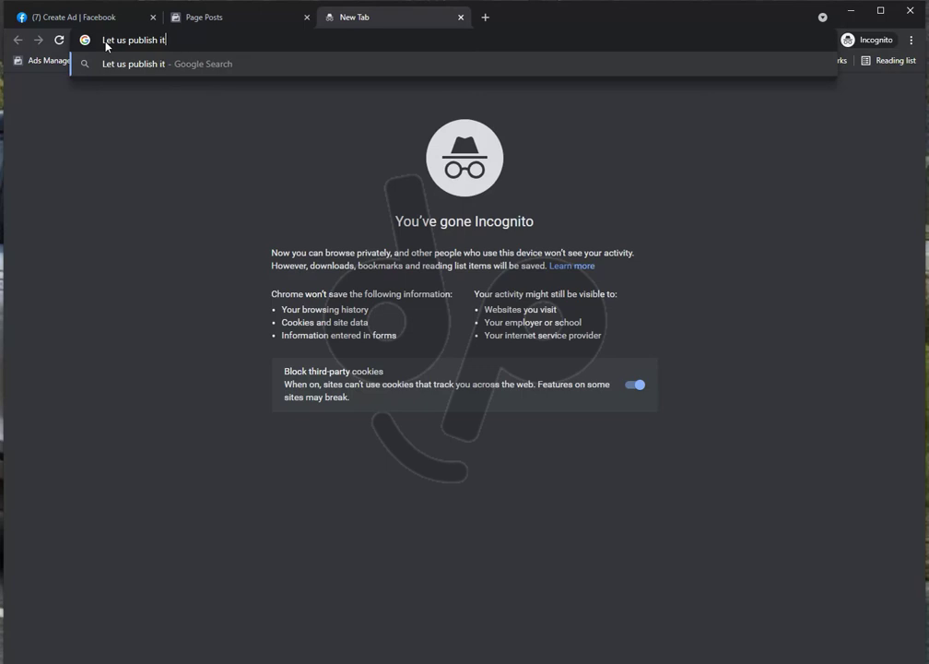
click(191, 116)
click(202, 18)
Return to the Create Ad page, promote the finished ad and go to Ad Center
click(130, 19)
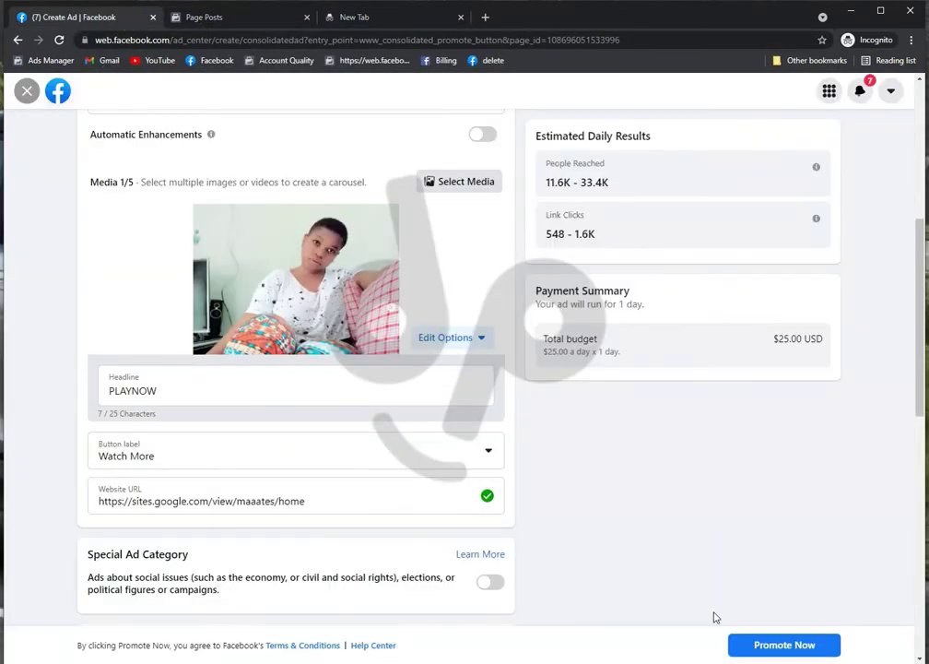
click(804, 643)
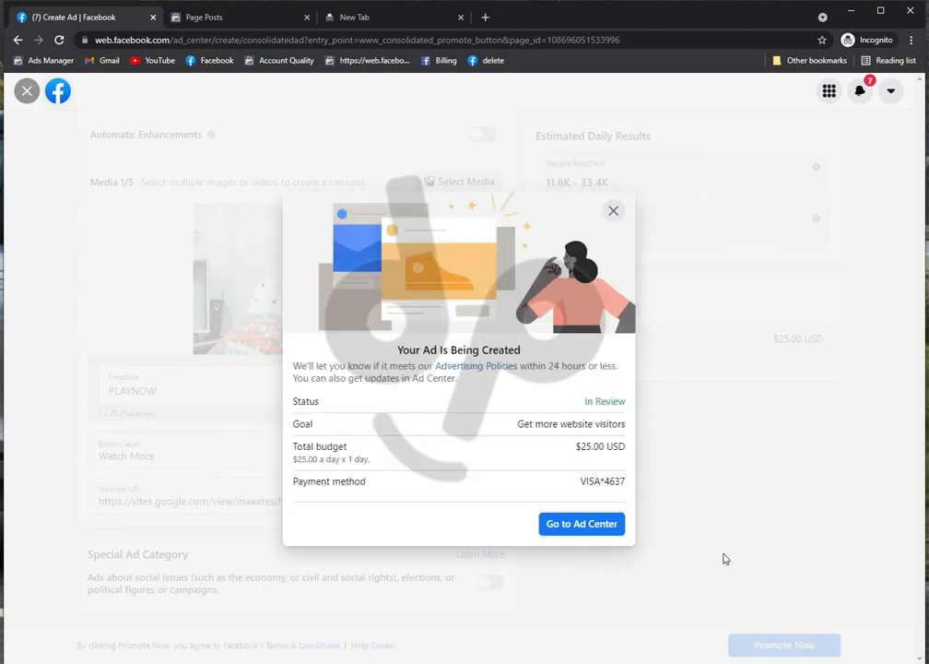
triple_click(606, 410)
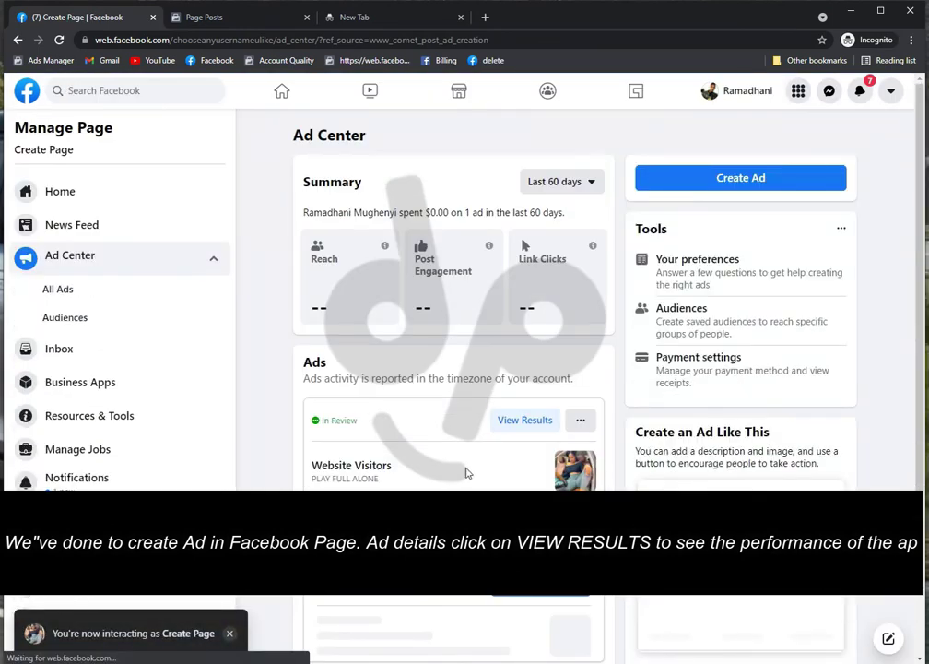
Examine the Ad Center summary and the review status and figures of the new Website Visitors ad
triple_click(341, 421)
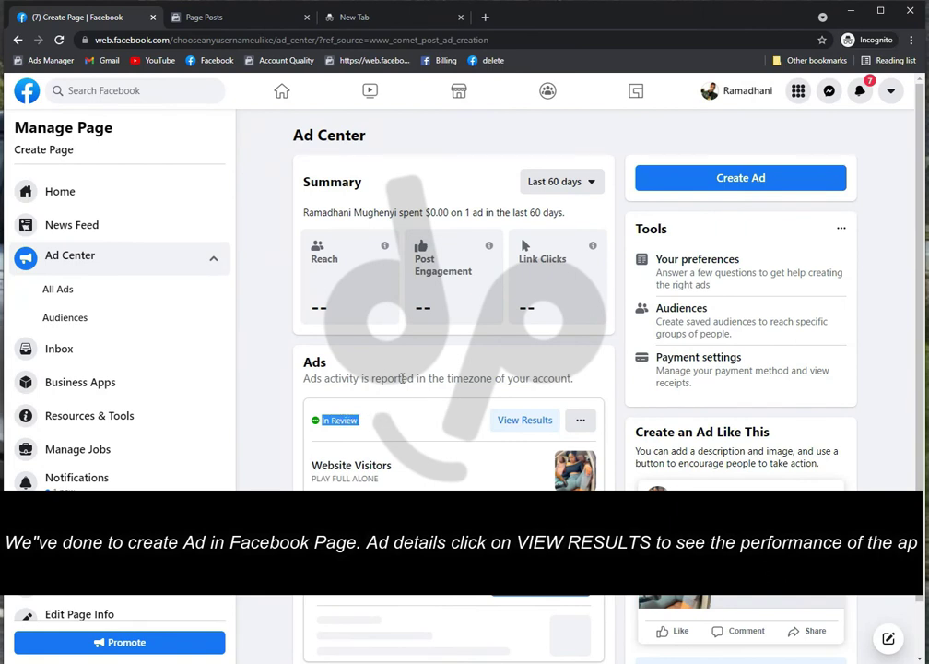
double_click(332, 181)
click(347, 212)
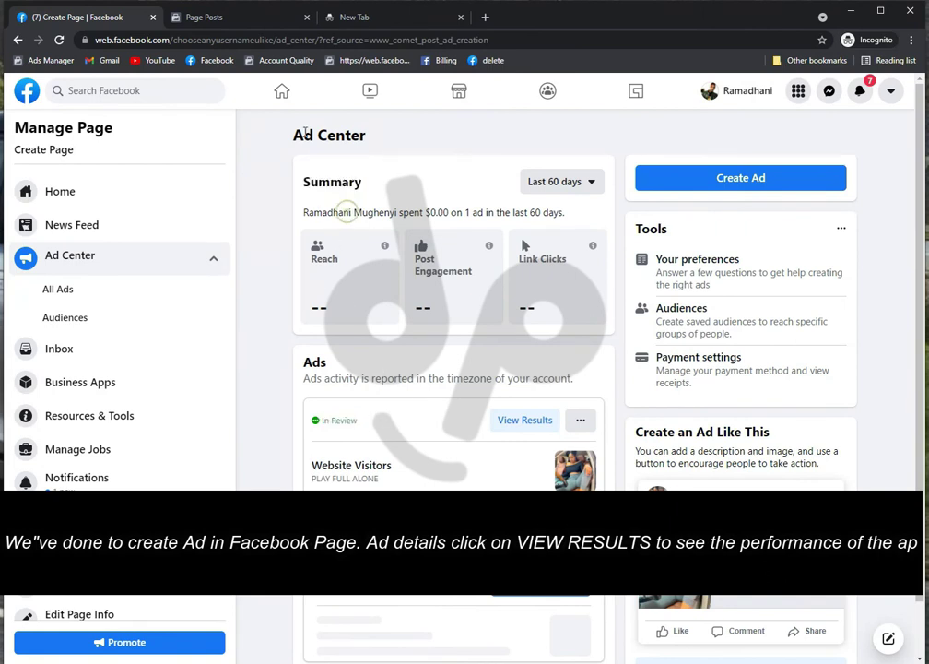
drag(282, 137, 366, 134)
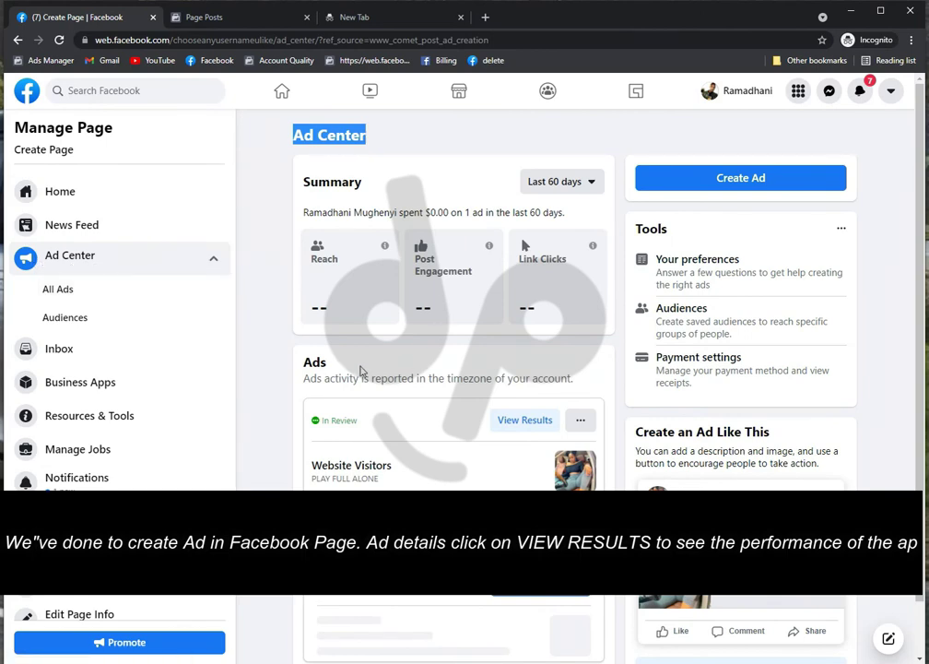
drag(320, 420, 359, 420)
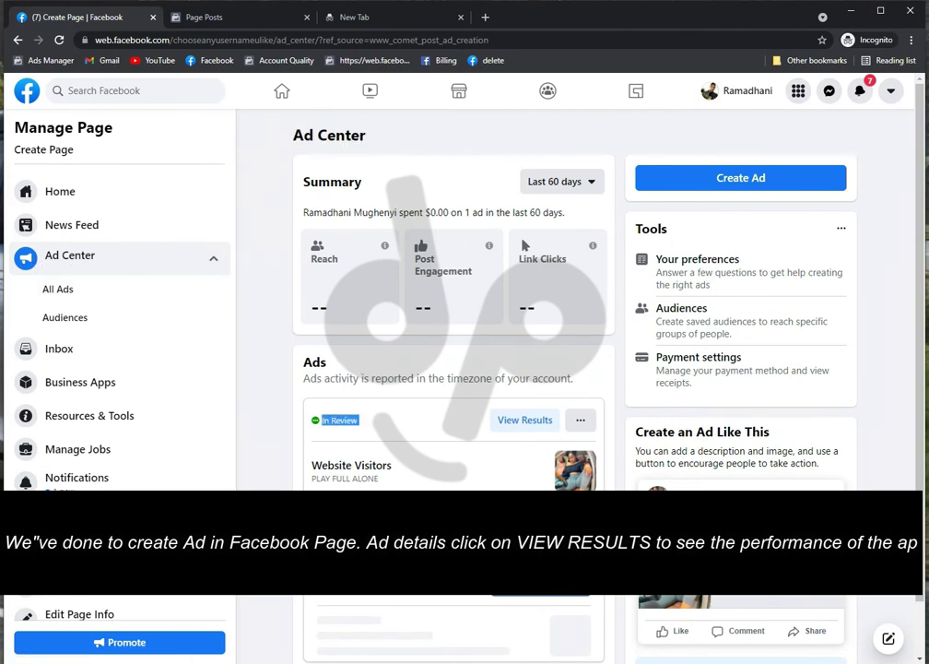
scroll(748, 410, down, 1)
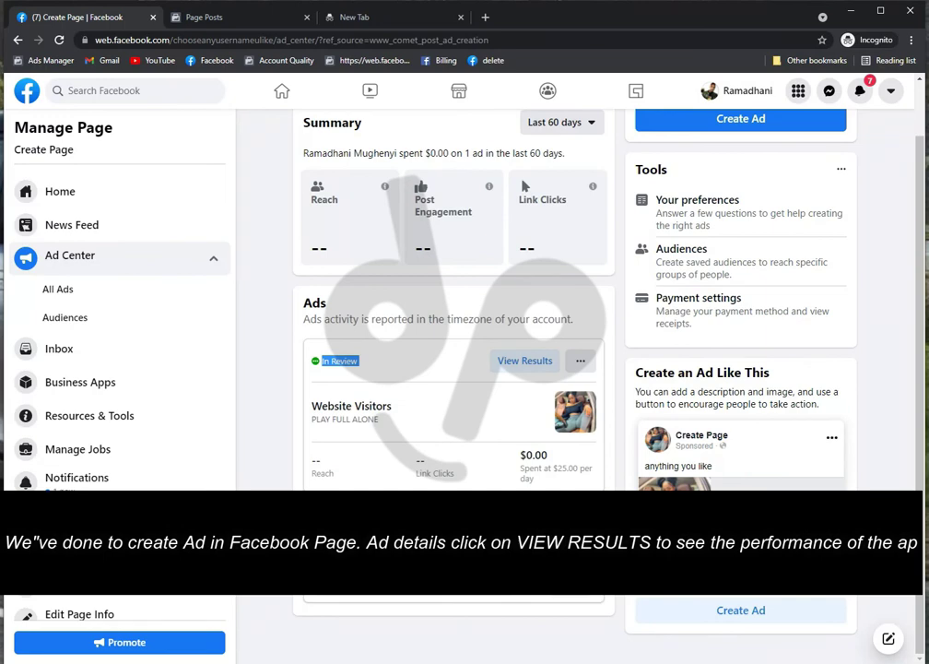
scroll(514, 169, up, 1)
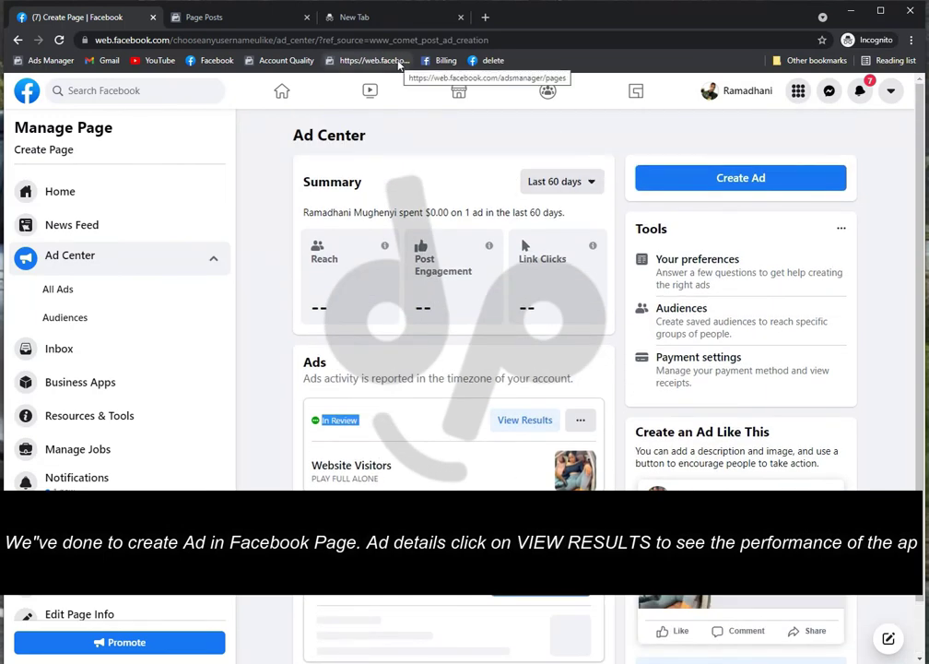
Replace the note in the blank browser tab's address bar with "done we finish to create website ad"
click(394, 18)
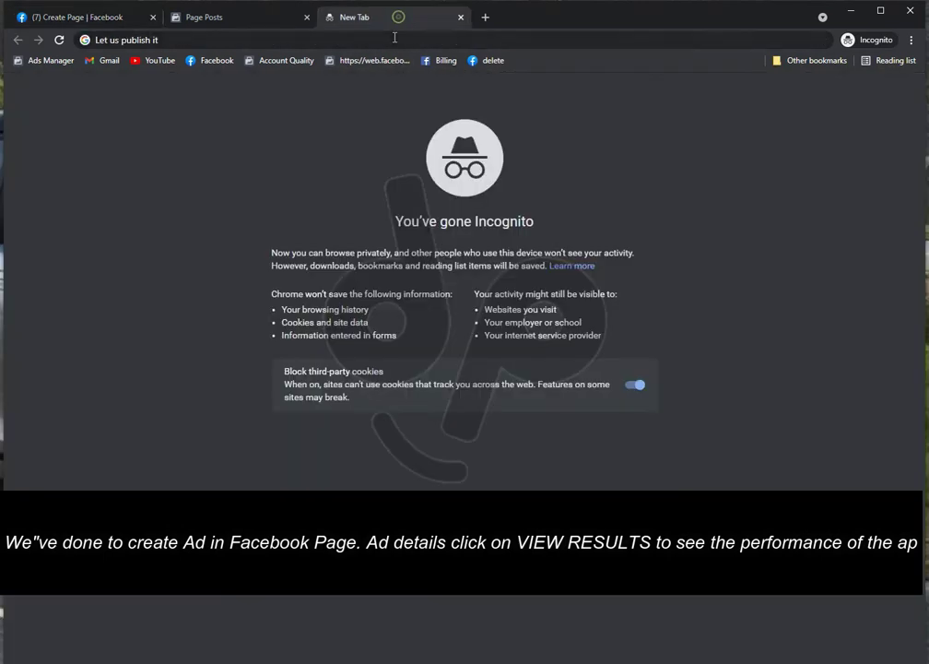
click(396, 38)
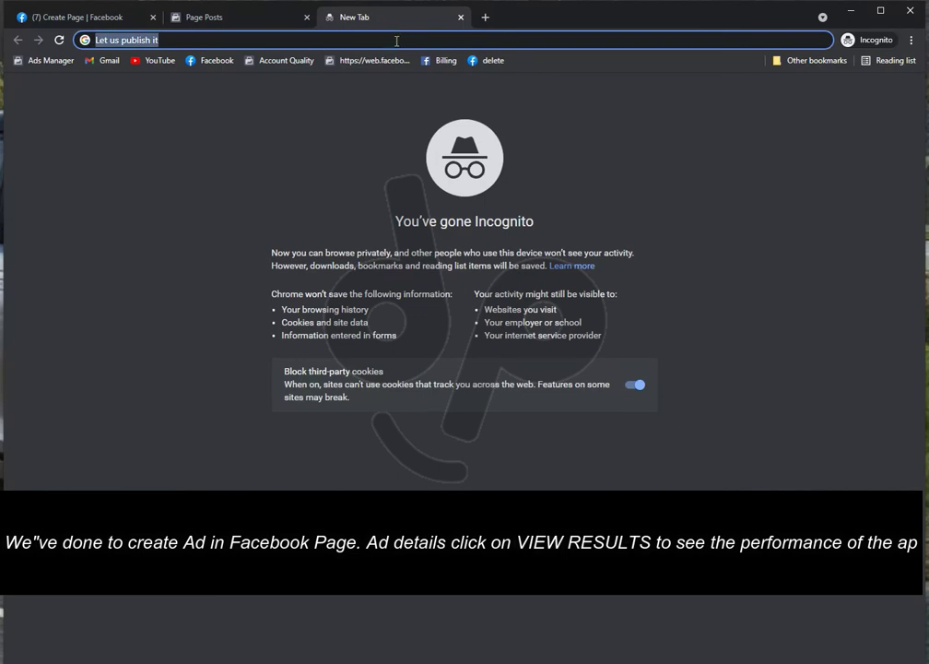
text(done )
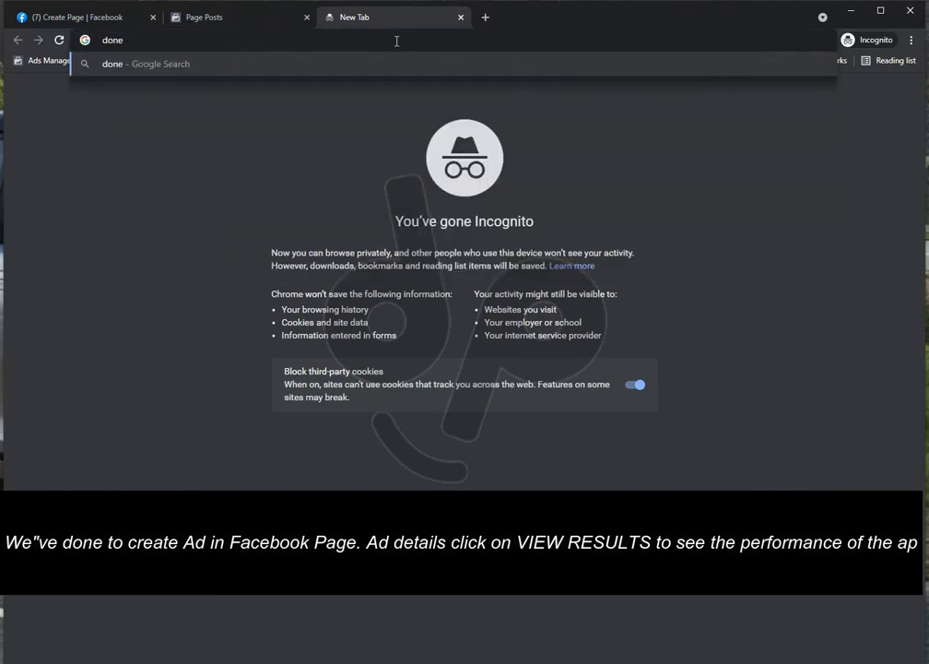
text(we fin)
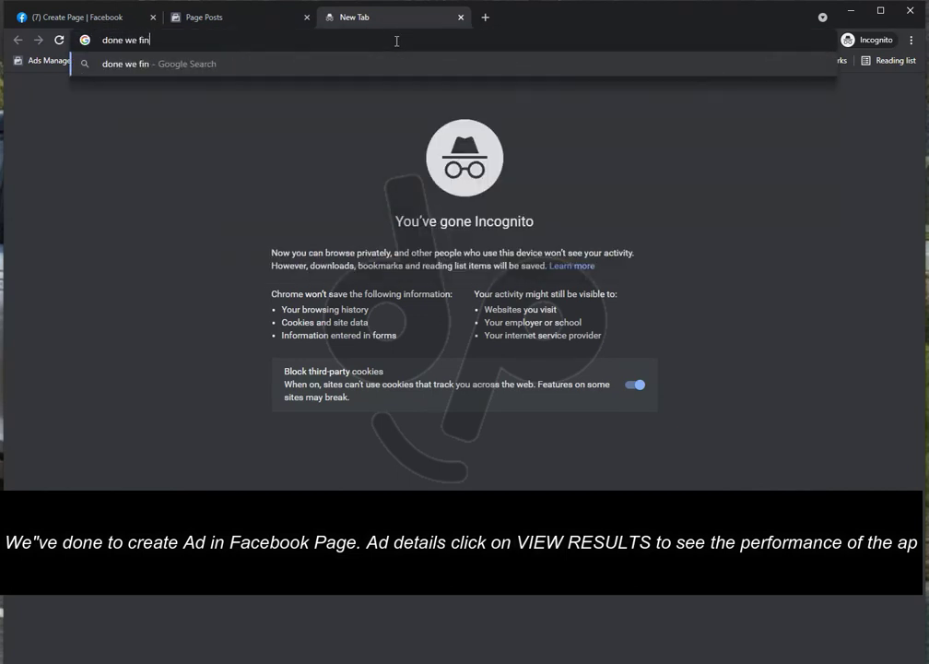
text(ish to )
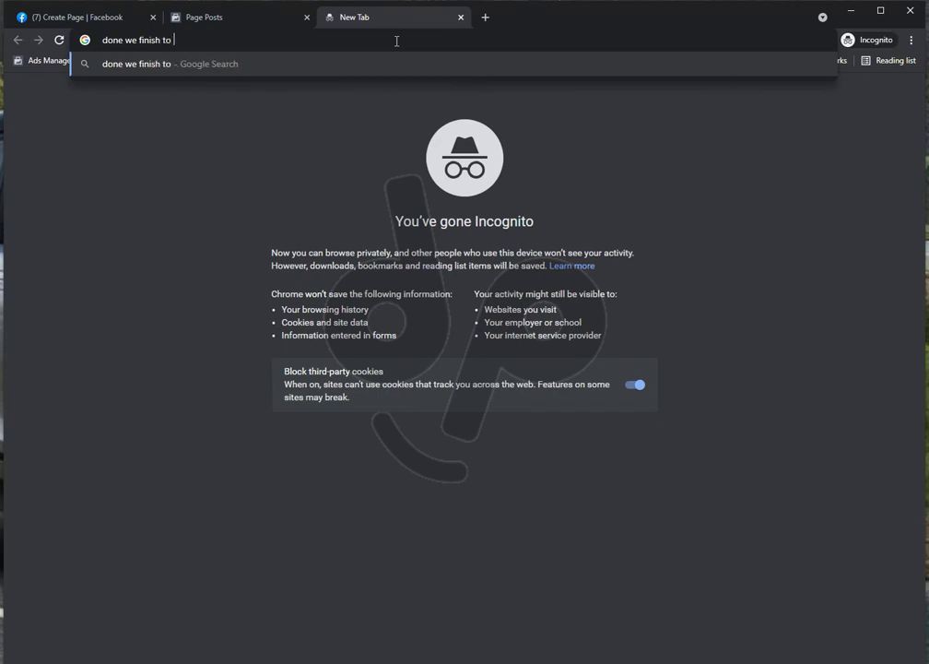
text(create )
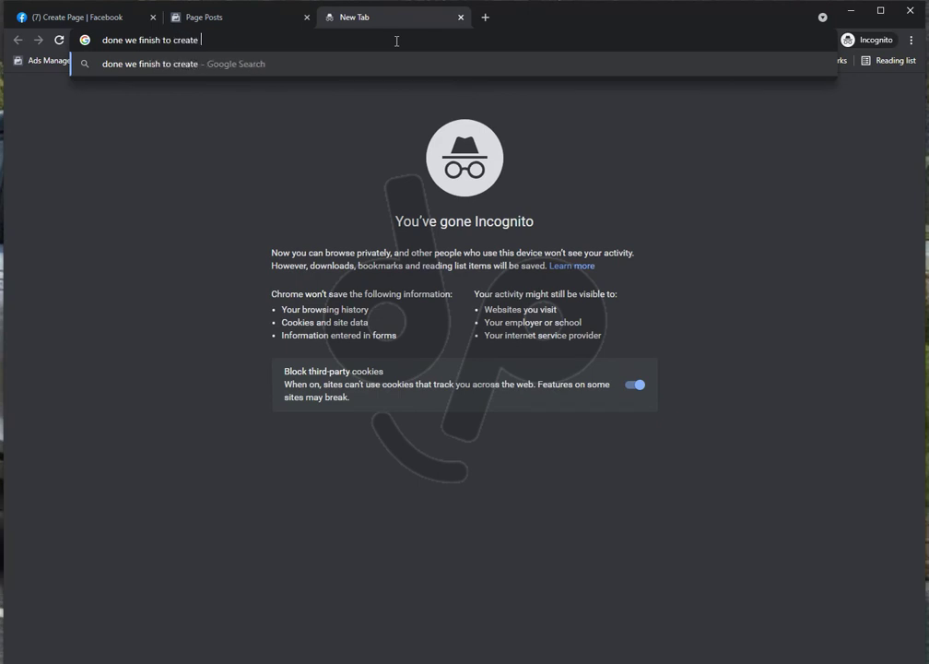
text(websi)
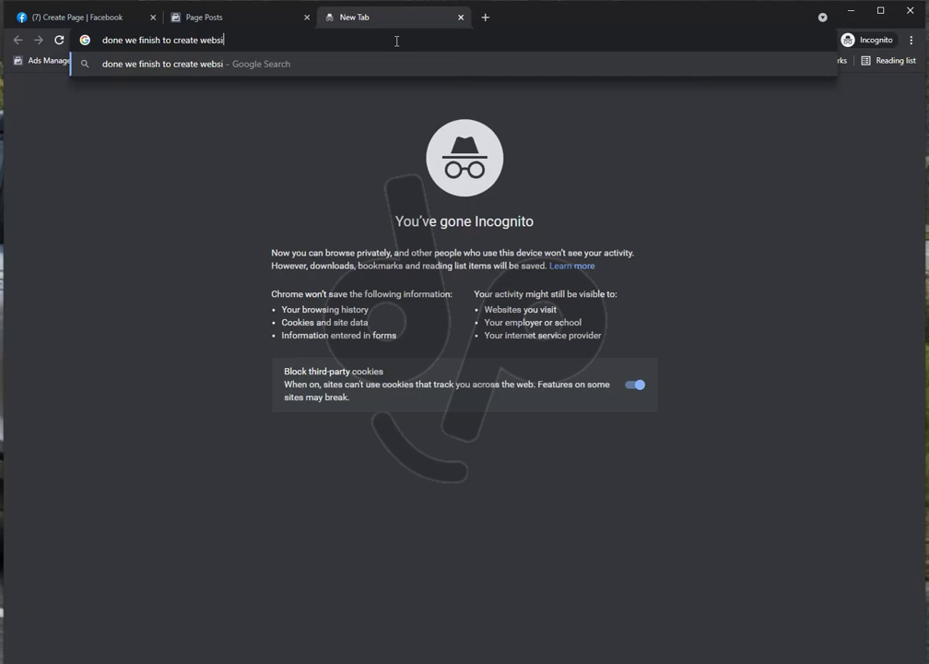
text(te ad)
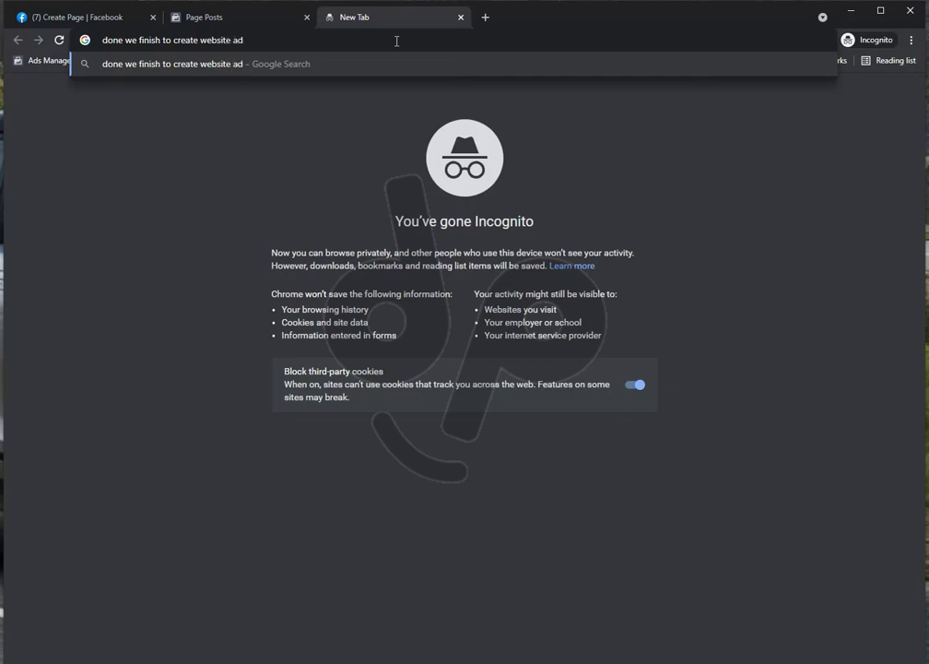